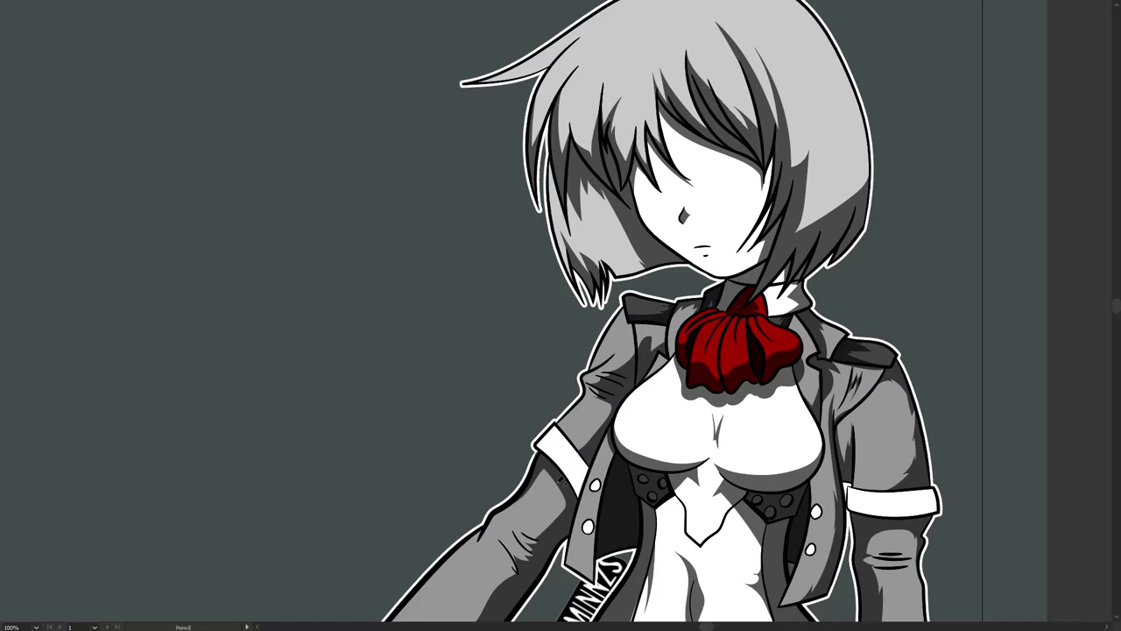
# Step: Sketch blue annotation arrows with the Paintbrush pointing at the hair tips of the shaded figure
pyautogui.press('space')
pyautogui.moveTo(739, 454)
pyautogui.mouseDown()
pyautogui.moveTo(678, 375)
pyautogui.moveTo(579, 400)
pyautogui.moveTo(583, 390)
pyautogui.moveTo(635, 433)
pyautogui.mouseUp()
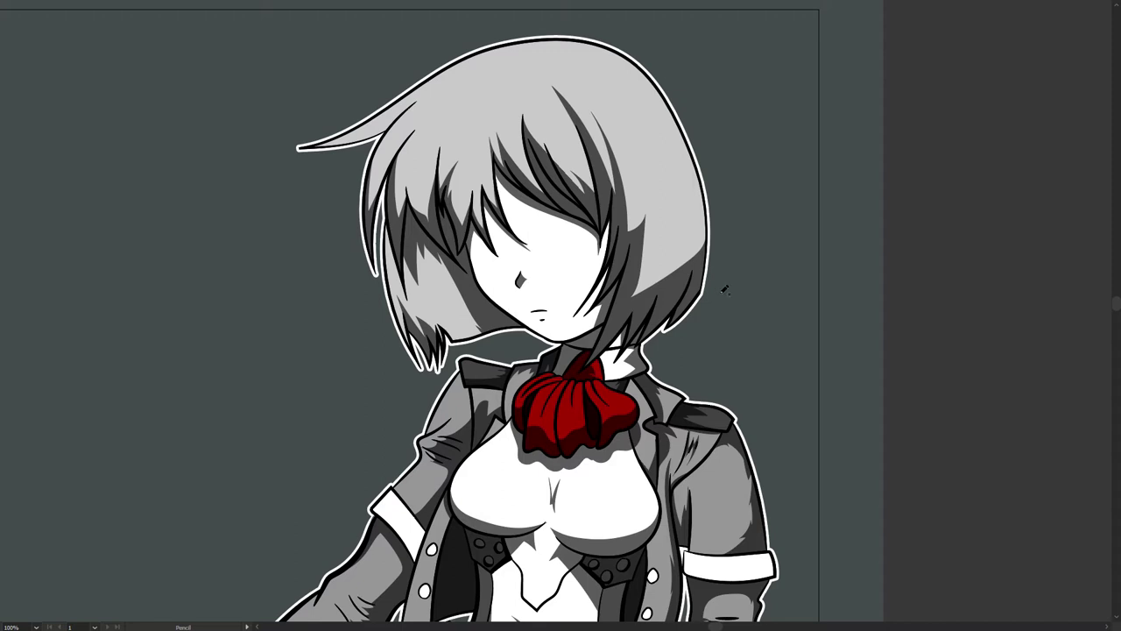
pyautogui.moveTo(754, 348)
pyautogui.mouseDown()
pyautogui.moveTo(700, 322)
pyautogui.moveTo(694, 341)
pyautogui.mouseUp()
pyautogui.moveTo(691, 308); pyautogui.dragTo(737, 318)
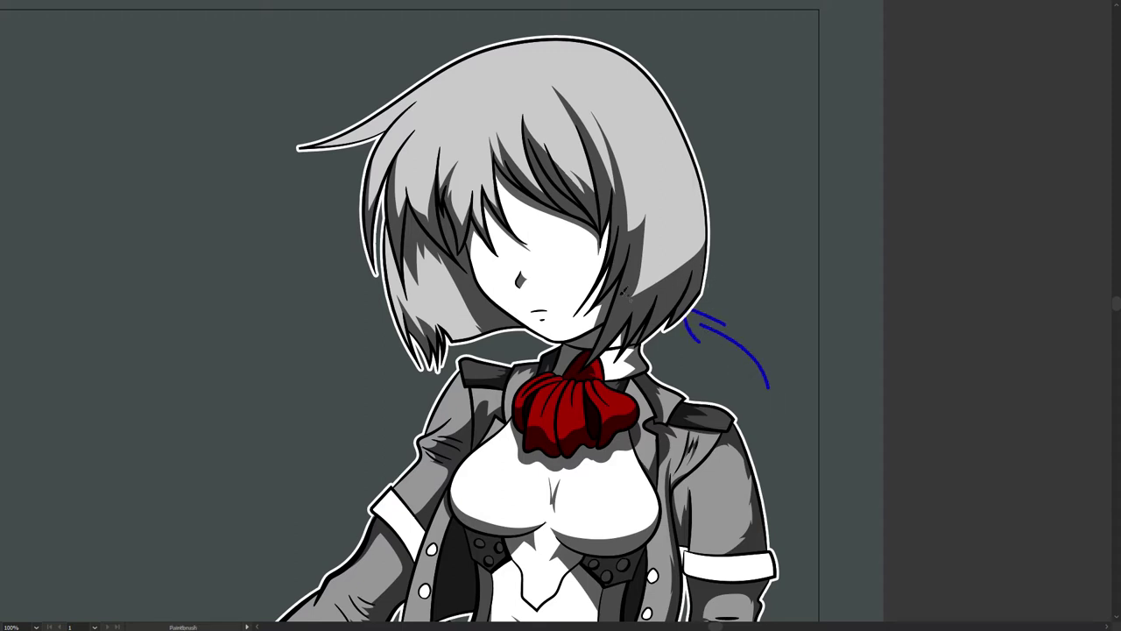
pyautogui.moveTo(414, 342)
pyautogui.mouseDown()
pyautogui.moveTo(435, 344)
pyautogui.moveTo(422, 358)
pyautogui.mouseUp()
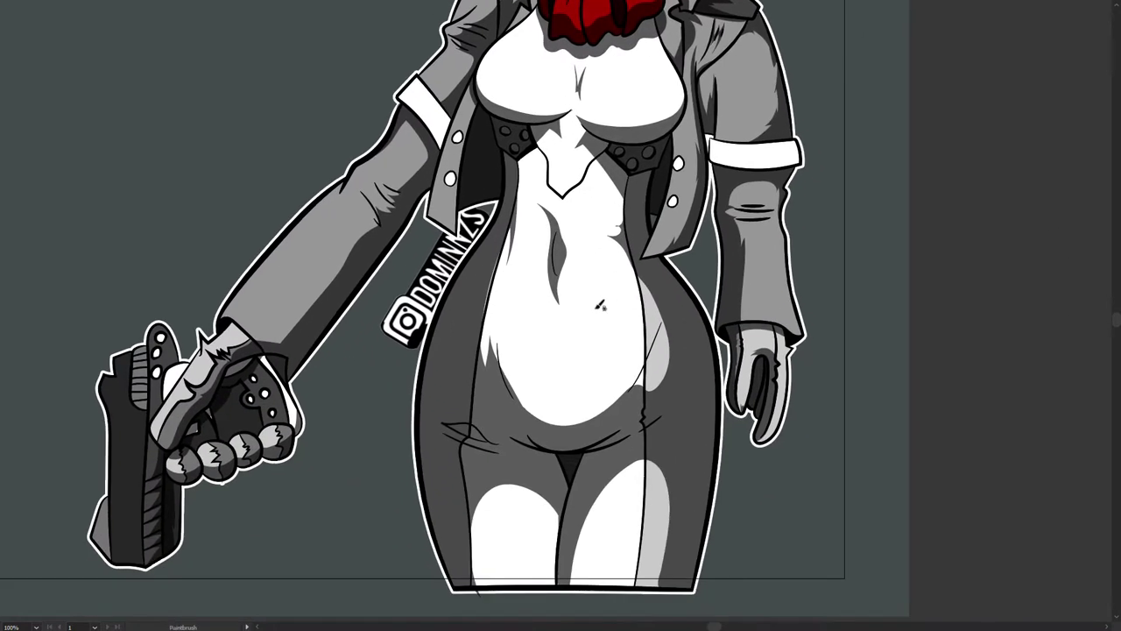
# Step: Sketch a light-source circle with an arrow toward the shaded figure's hair, and another arrow on the opposite side of the head
pyautogui.moveTo(530, 283); pyautogui.dragTo(507, 368)
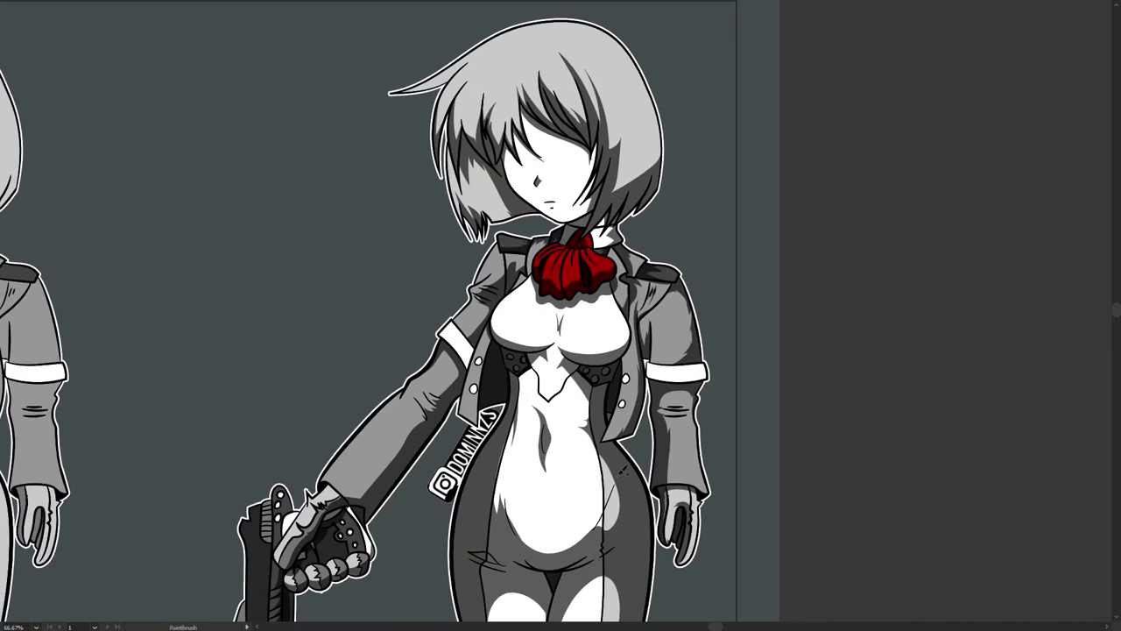
pyautogui.scroll(1, 670, 212)
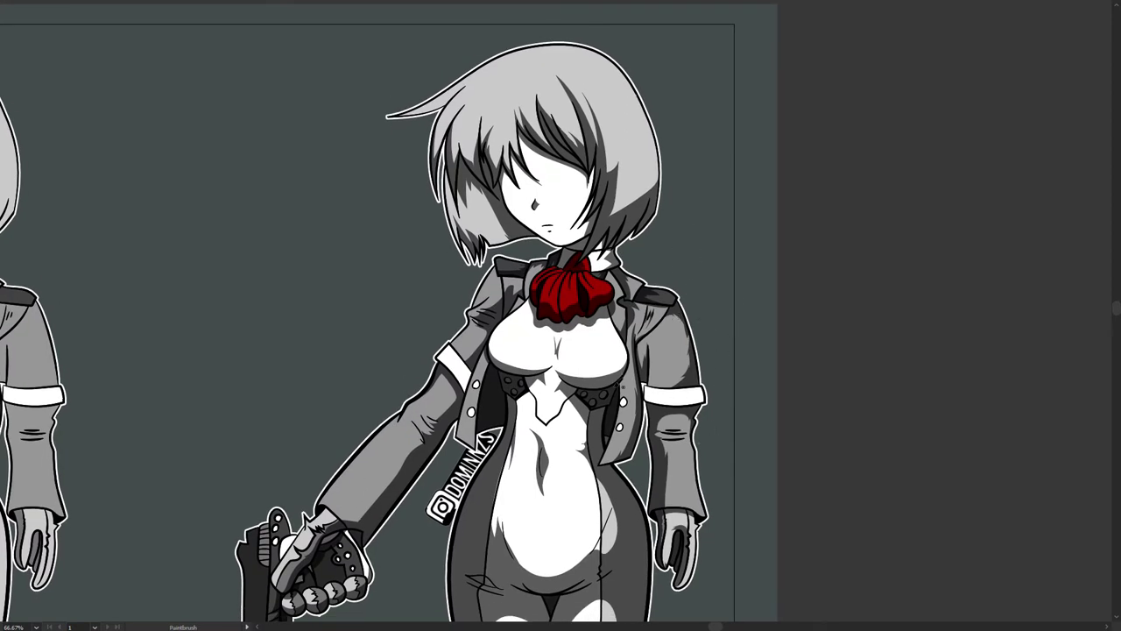
pyautogui.scroll(-5, 620, 383)
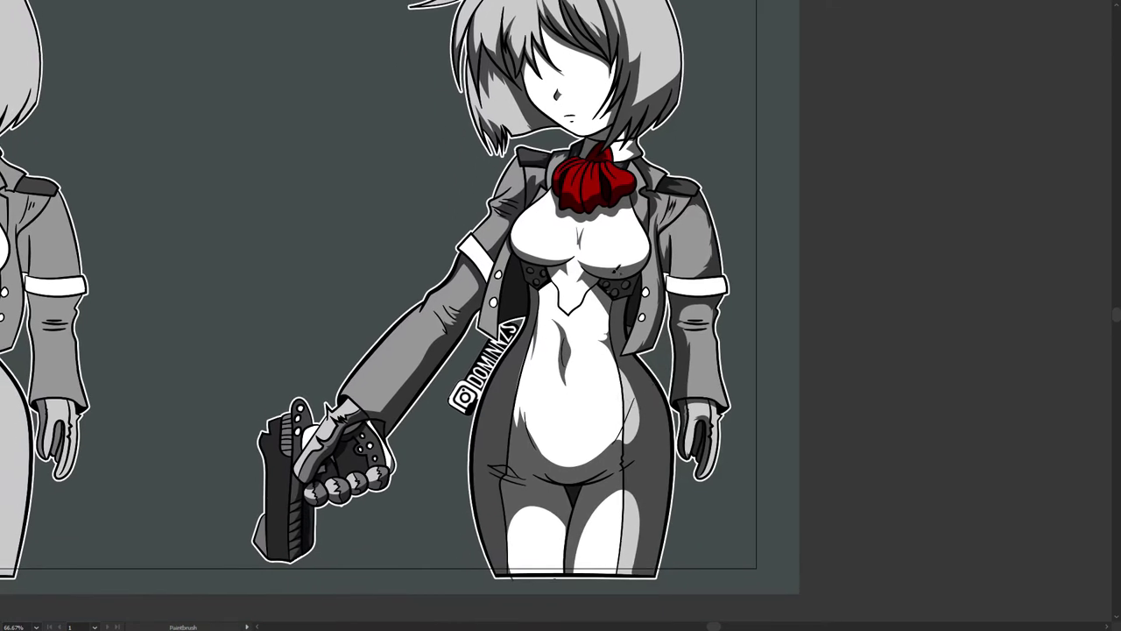
pyautogui.scroll(5, 617, 268)
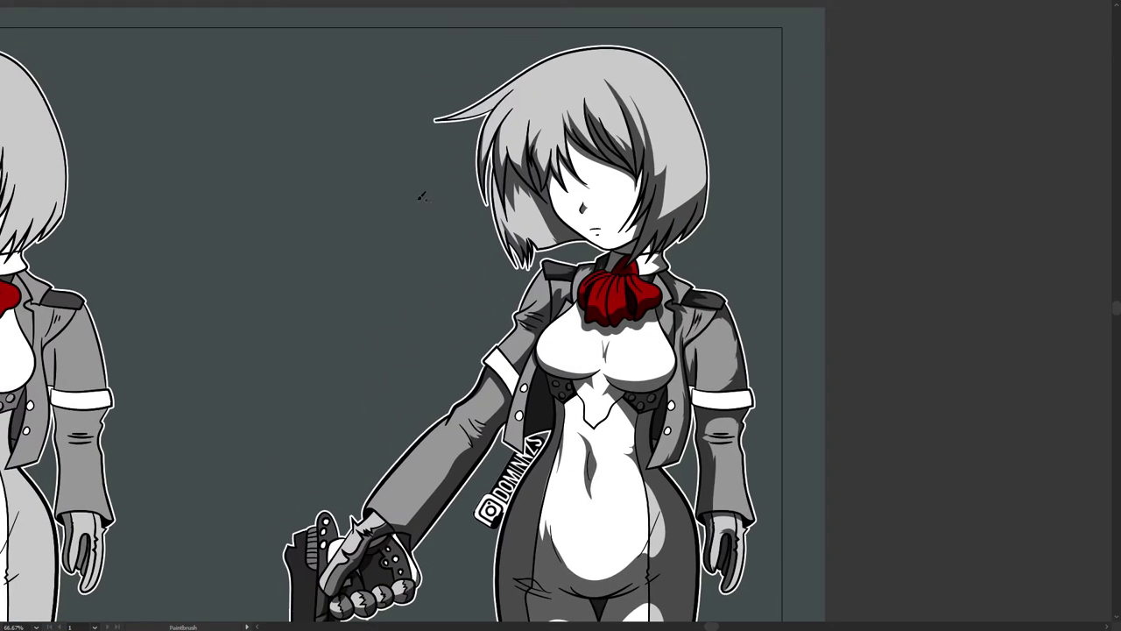
pyautogui.moveTo(429, 205)
pyautogui.mouseDown()
pyautogui.moveTo(437, 154)
pyautogui.moveTo(403, 215)
pyautogui.moveTo(483, 257)
pyautogui.moveTo(474, 226)
pyautogui.mouseUp()
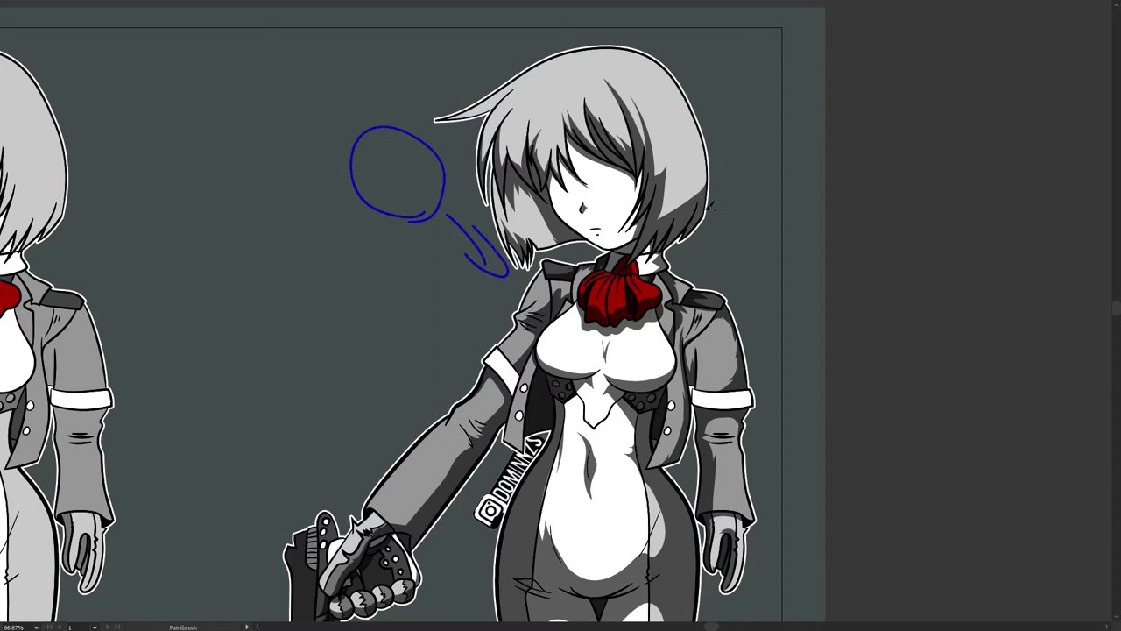
pyautogui.moveTo(738, 172); pyautogui.dragTo(750, 178)
pyautogui.hotkey('ctrl', 'z')
pyautogui.hotkey('ctrl', 'z')
# Step: Brush light-direction strokes around the shaded figure's legs and an arrow pointing at the flat-coloured figure
pyautogui.moveTo(654, 493); pyautogui.dragTo(586, 345)
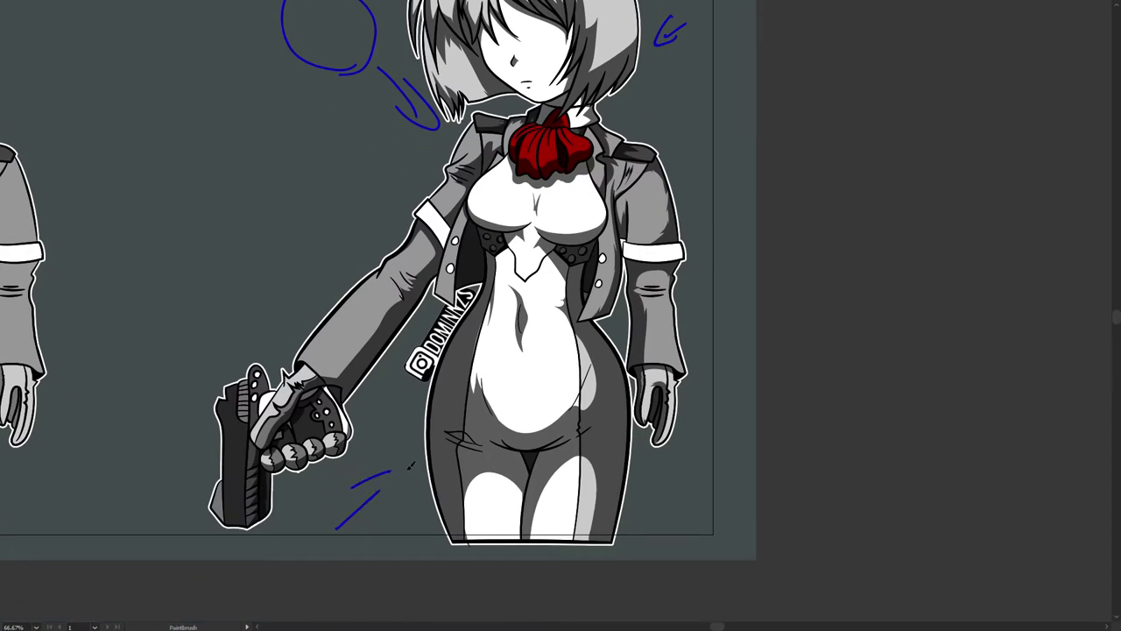
pyautogui.moveTo(392, 471); pyautogui.dragTo(400, 504)
pyautogui.moveTo(659, 476); pyautogui.dragTo(673, 476)
pyautogui.moveTo(541, 600); pyautogui.dragTo(551, 579)
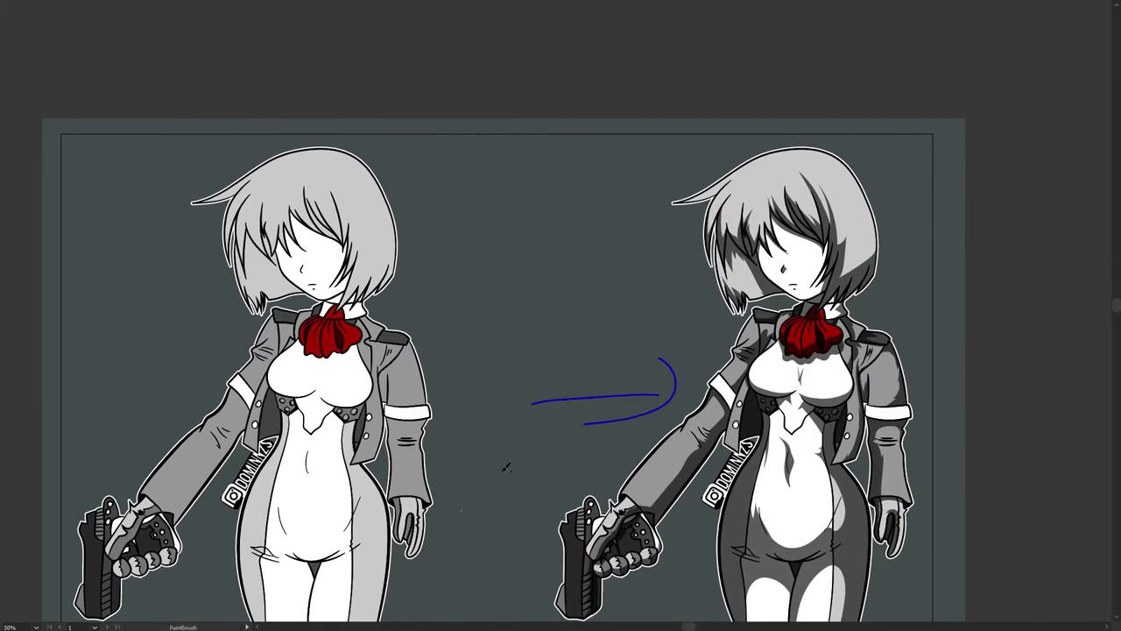
pyautogui.moveTo(552, 363)
pyautogui.mouseDown()
pyautogui.moveTo(491, 341)
pyautogui.moveTo(459, 367)
pyautogui.mouseUp()
# Step: Show the interface panels and set the stroke colour to the bright blue 038DFF
pyautogui.press('Tab')
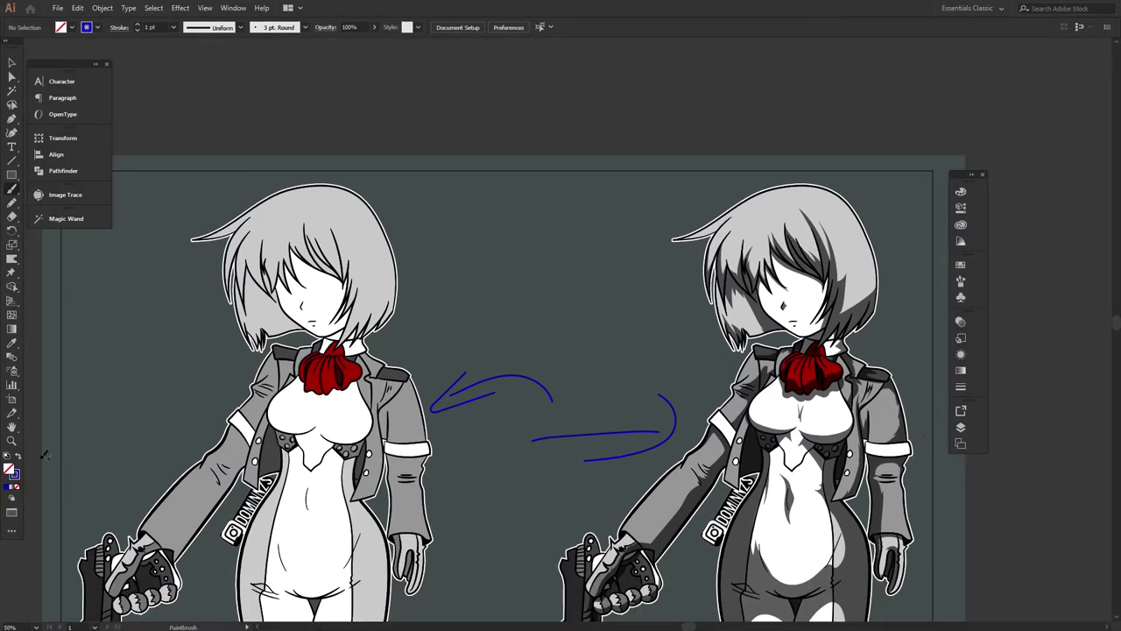
pyautogui.doubleClick(18, 478)
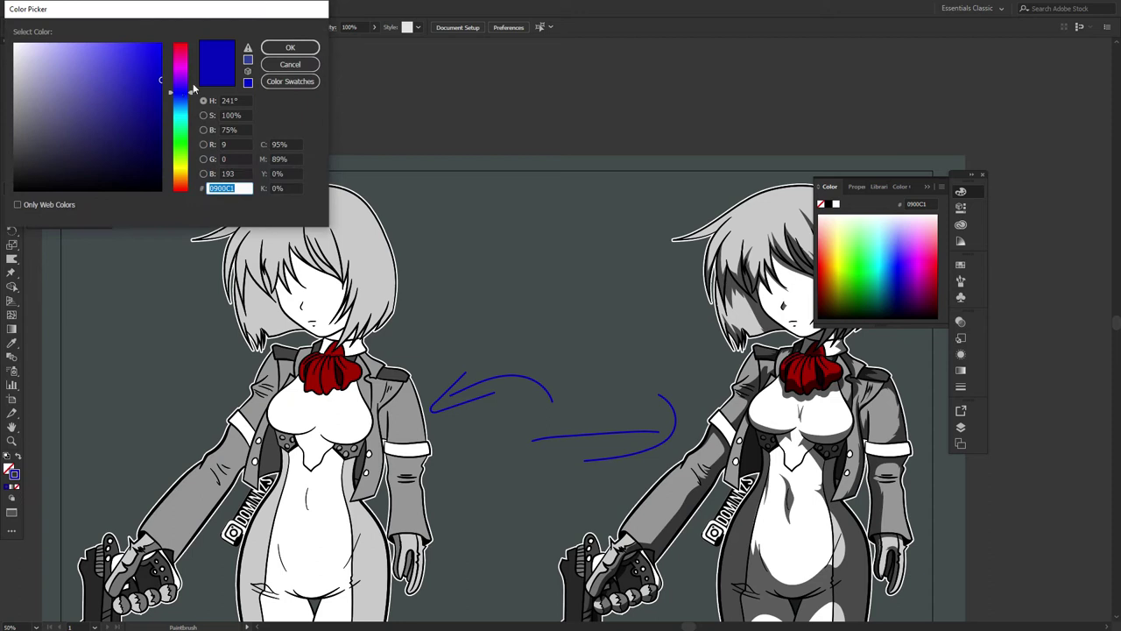
pyautogui.moveTo(195, 89); pyautogui.dragTo(193, 106)
pyautogui.click(161, 44)
pyautogui.click(290, 49)
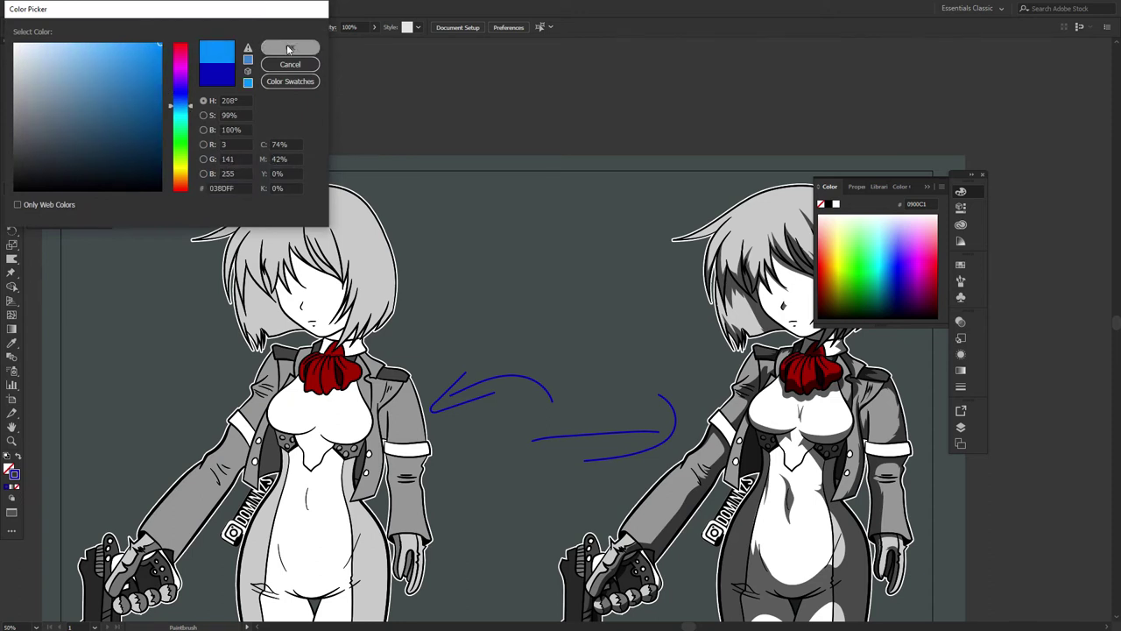
# Step: Test the bright blue brush in the space between the two figures and clear all annotation strokes
pyautogui.moveTo(491, 333); pyautogui.dragTo(465, 344)
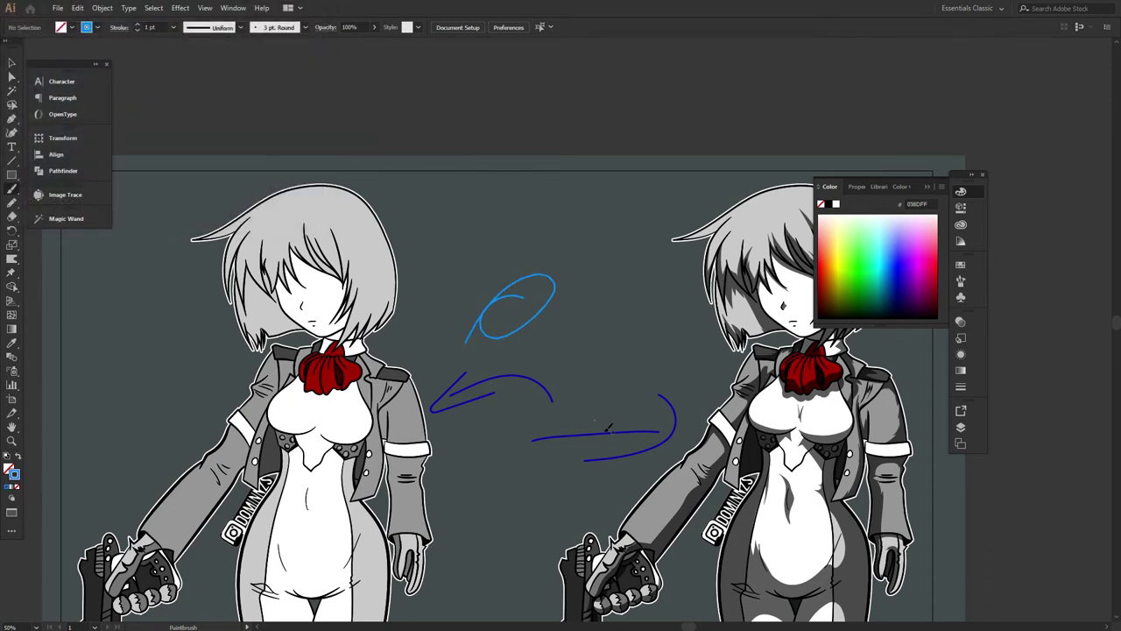
pyautogui.hotkey('ctrl', 'a')
pyautogui.press('Delete')
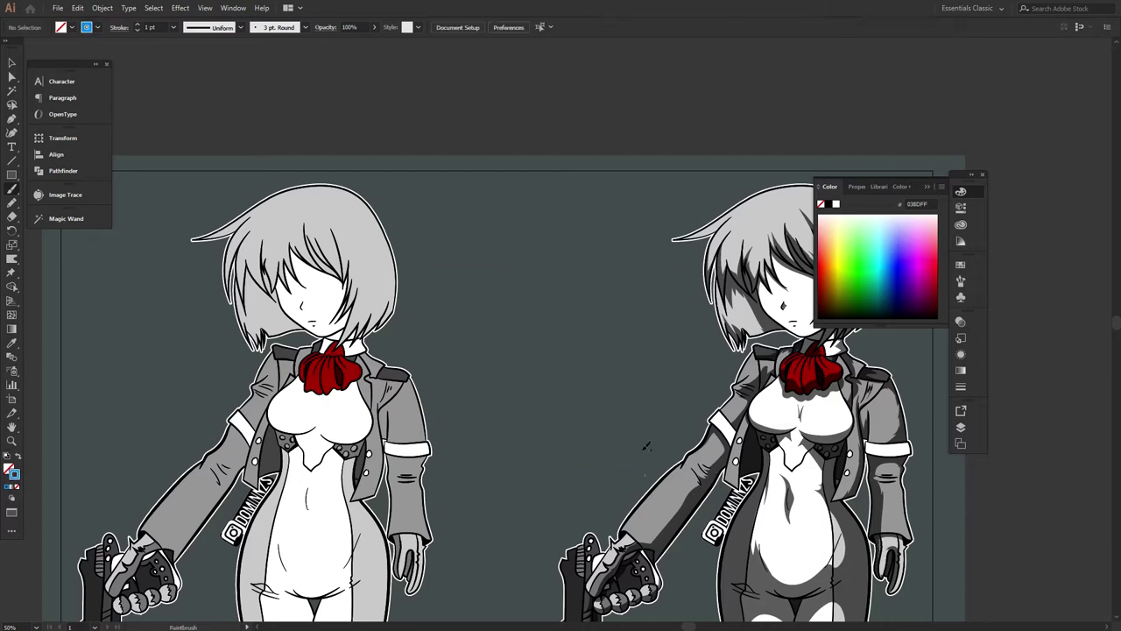
pyautogui.moveTo(561, 287)
pyautogui.mouseDown()
pyautogui.moveTo(586, 271)
pyautogui.moveTo(500, 338)
pyautogui.mouseUp()
pyautogui.hotkey('ctrl', 'z')
# Step: Draw a closed blue shadow shape with the Pencil across the flat-coloured figure's hips, leaving the belly area unshaded, and deselect it
pyautogui.moveTo(730, 476); pyautogui.dragTo(656, 310)
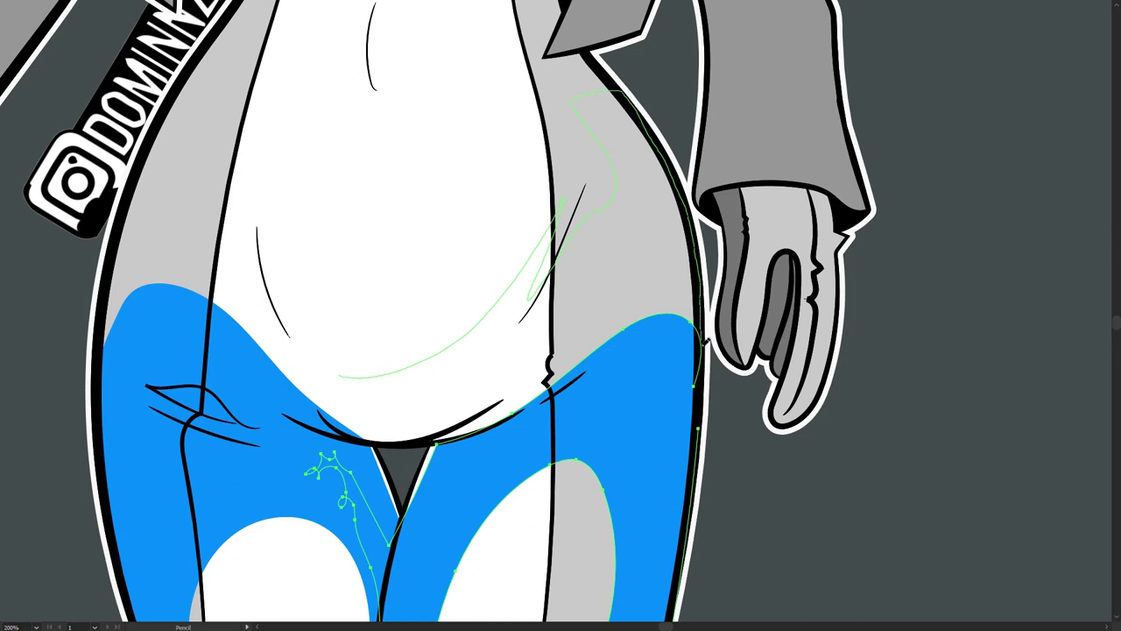
pyautogui.moveTo(676, 373)
pyautogui.mouseDown()
pyautogui.moveTo(548, 419)
pyautogui.moveTo(431, 537)
pyautogui.mouseUp()
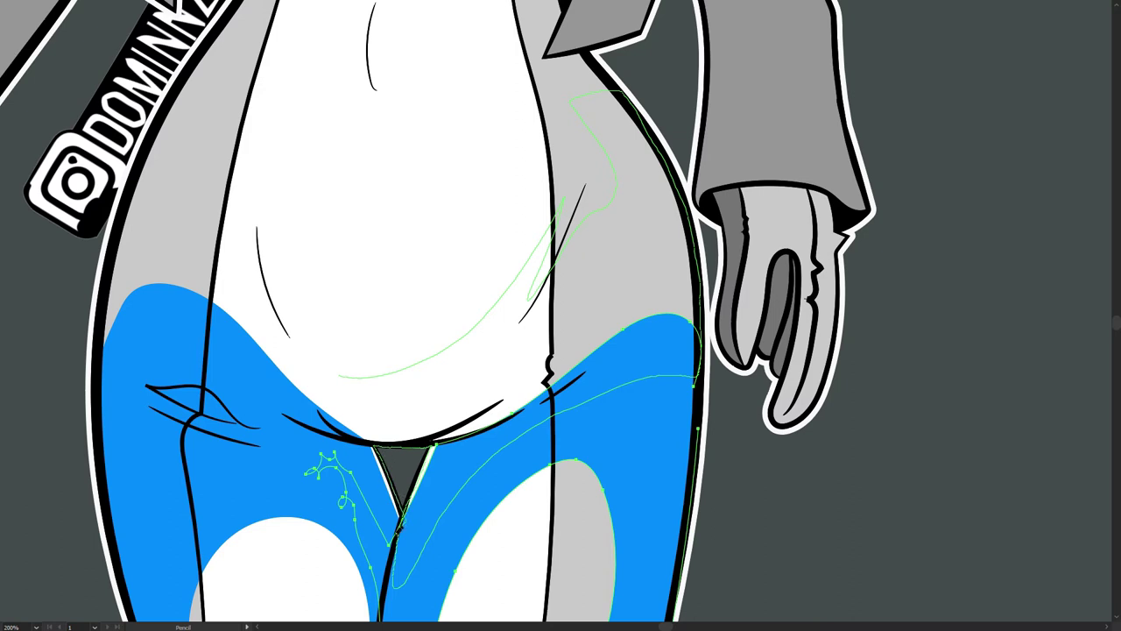
pyautogui.moveTo(395, 530)
pyautogui.mouseDown()
pyautogui.moveTo(323, 441)
pyautogui.moveTo(272, 403)
pyautogui.moveTo(173, 373)
pyautogui.moveTo(92, 366)
pyautogui.mouseUp()
pyautogui.moveTo(99, 320)
pyautogui.mouseDown()
pyautogui.moveTo(172, 109)
pyautogui.moveTo(215, 39)
pyautogui.moveTo(197, 105)
pyautogui.mouseUp()
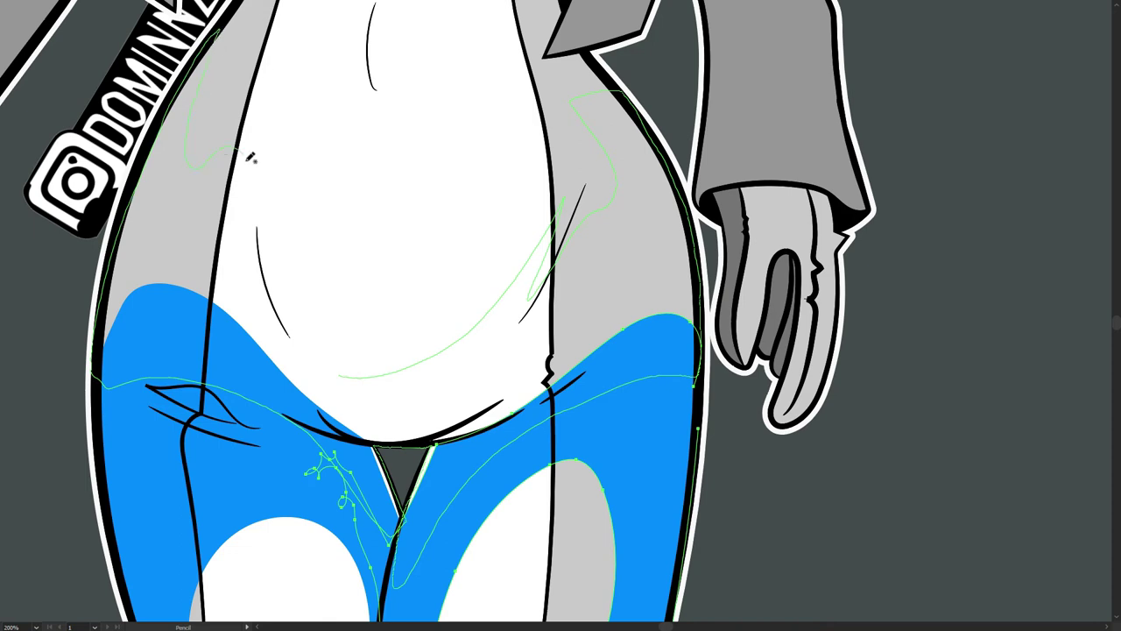
pyautogui.moveTo(251, 157)
pyautogui.mouseDown()
pyautogui.moveTo(265, 247)
pyautogui.moveTo(319, 354)
pyautogui.moveTo(344, 376)
pyautogui.mouseUp()
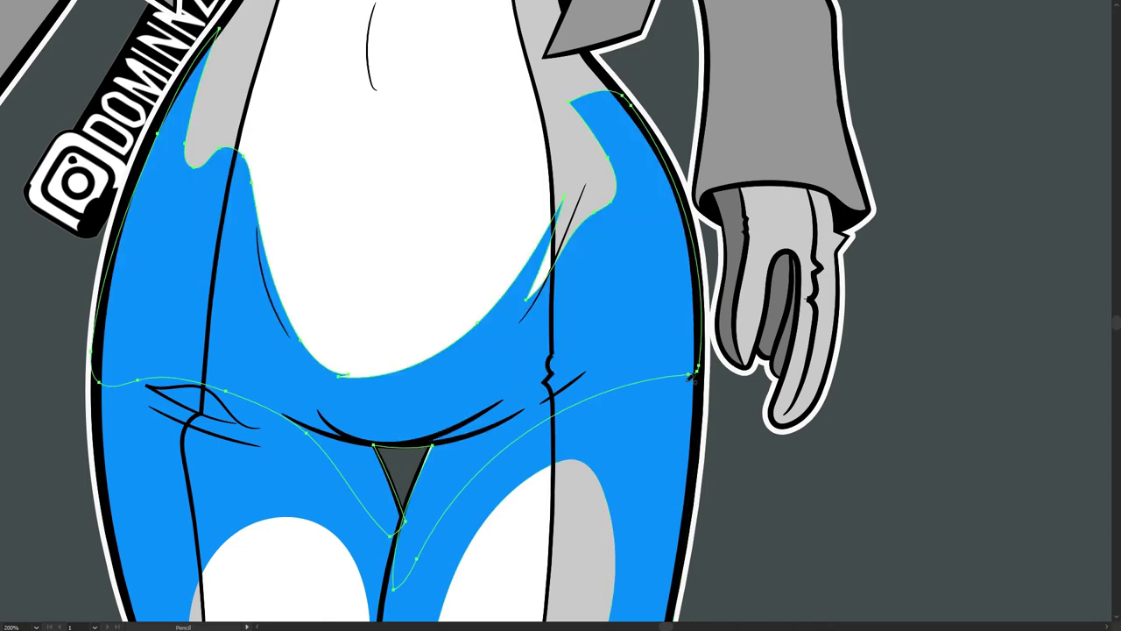
pyautogui.moveTo(761, 423)
pyautogui.mouseDown()
pyautogui.moveTo(745, 435)
pyautogui.moveTo(867, 456)
pyautogui.mouseUp()
pyautogui.hotkey('ctrl', '-')
pyautogui.hotkey('ctrl', '-')
pyautogui.hotkey('ctrl', '-')
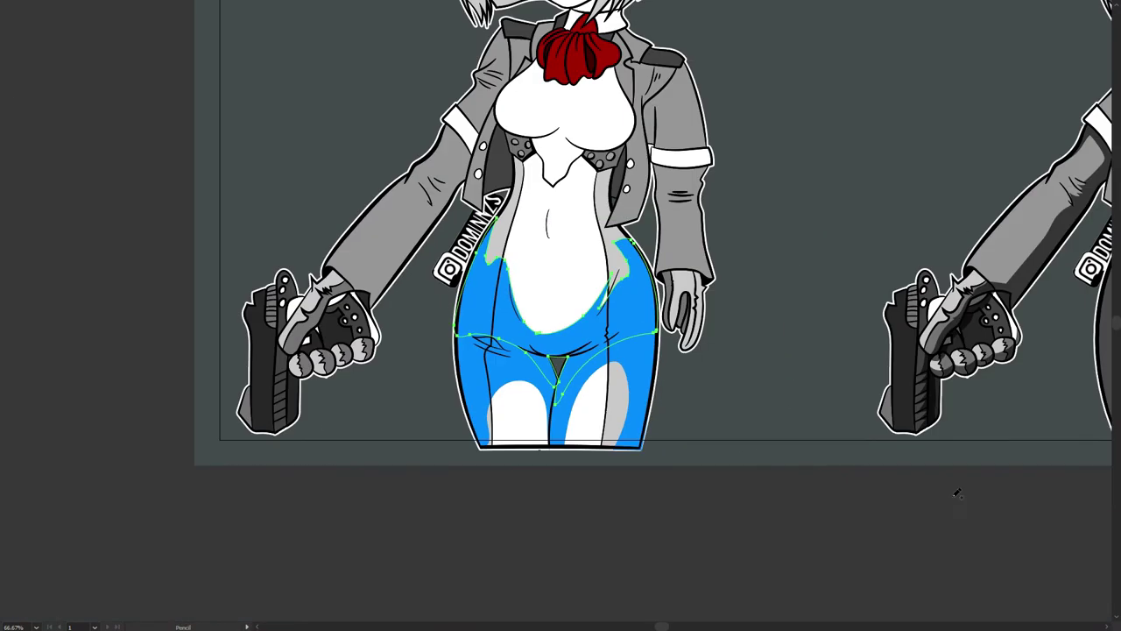
pyautogui.moveTo(944, 436); pyautogui.dragTo(745, 506)
pyautogui.hotkey('ctrl', '-')
pyautogui.moveTo(741, 439); pyautogui.dragTo(503, 509)
pyautogui.press('v')
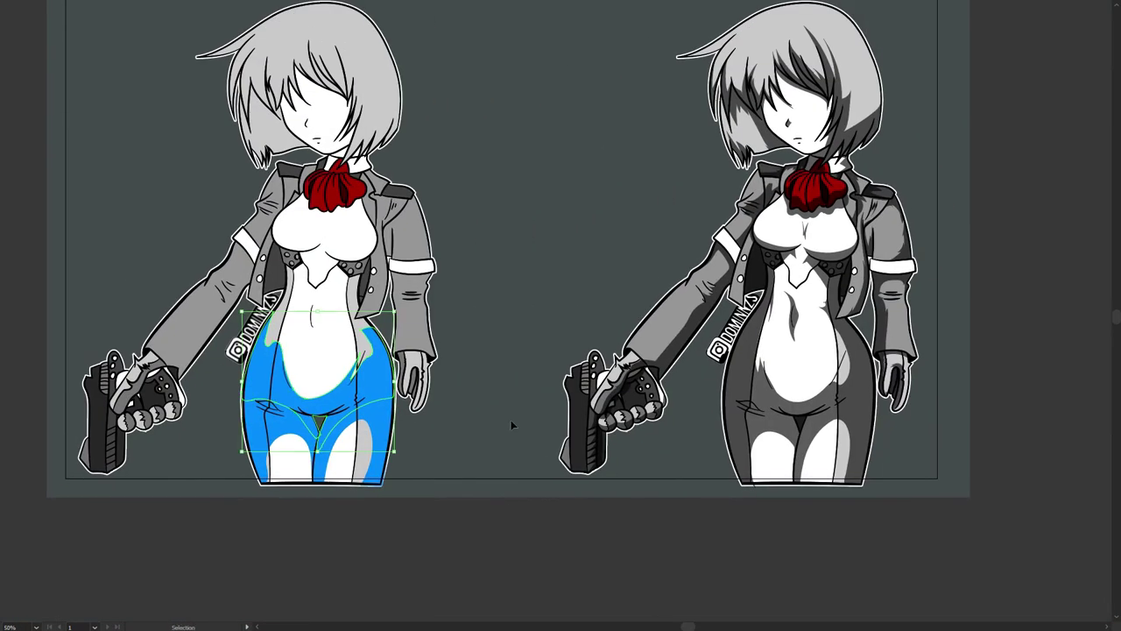
pyautogui.click(513, 426)
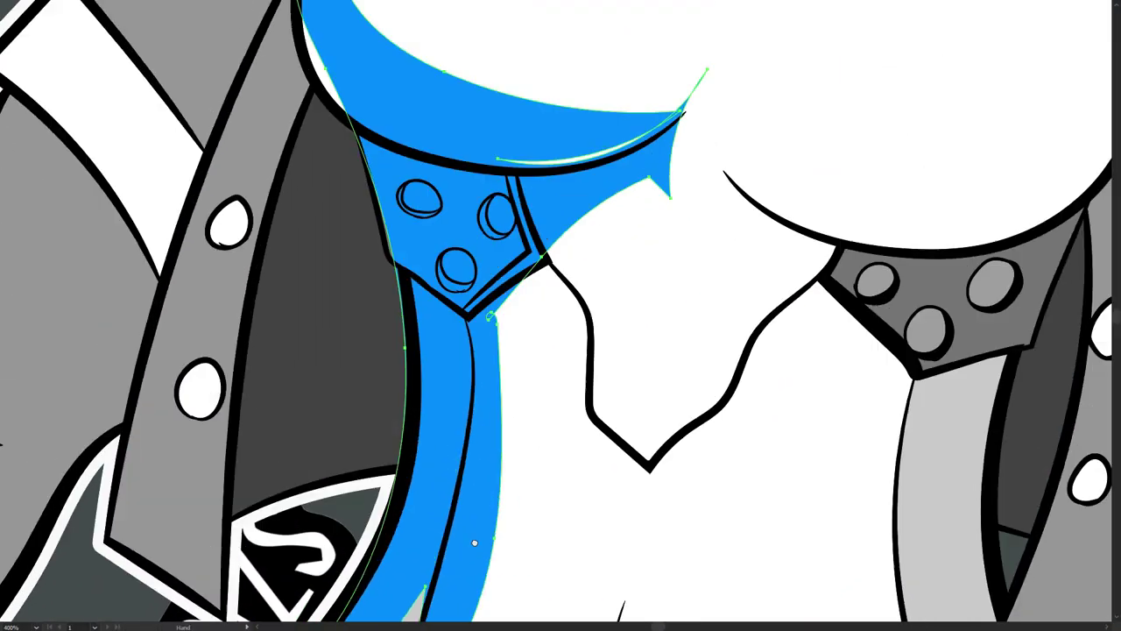
# Step: Draw a blue Pencil shadow under the chest on the unshaded side, over the studded trim and down the waist to the hip
pyautogui.moveTo(641, 245); pyautogui.dragTo(580, 423)
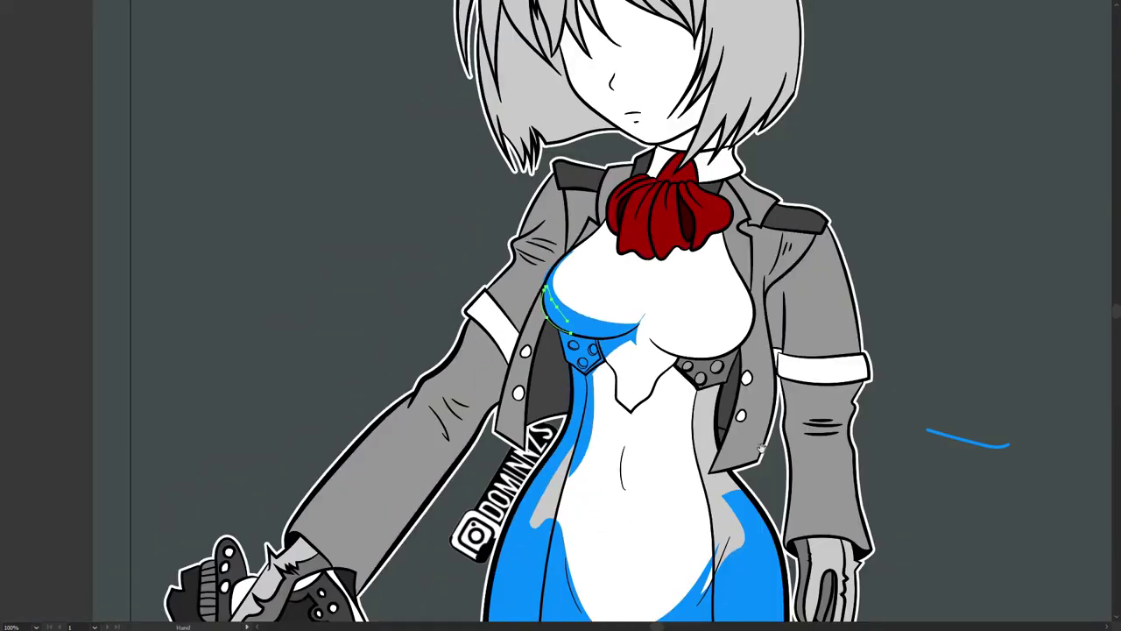
pyautogui.moveTo(744, 437); pyautogui.dragTo(577, 377)
pyautogui.moveTo(711, 504); pyautogui.dragTo(499, 430)
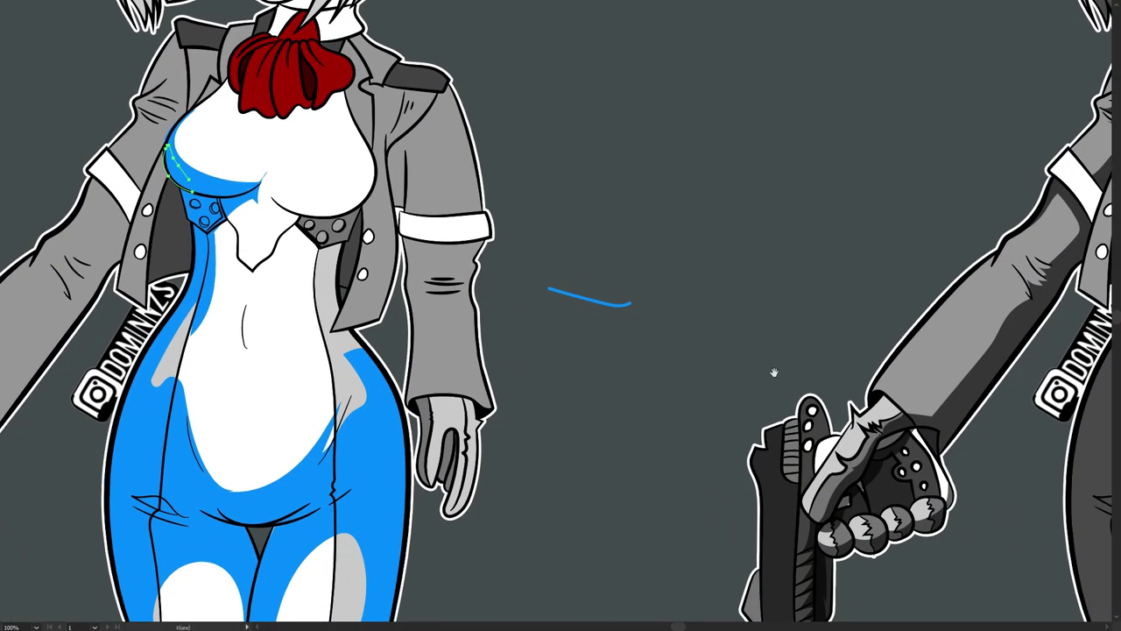
pyautogui.scroll(-2, 774, 372)
pyautogui.hscroll(5, 696, 420)
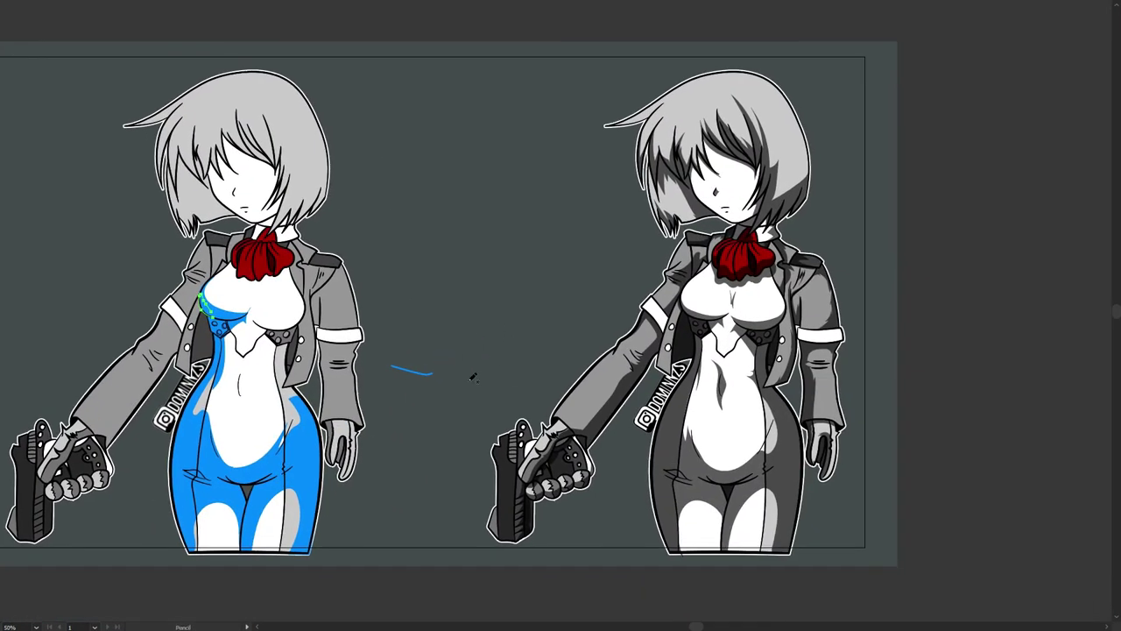
pyautogui.hotkey('ctrl', '+')
pyautogui.hotkey('ctrl', '+')
pyautogui.moveTo(305, 419); pyautogui.dragTo(496, 358)
pyautogui.moveTo(759, 403); pyautogui.dragTo(628, 355)
pyautogui.moveTo(585, 450); pyautogui.dragTo(338, 488)
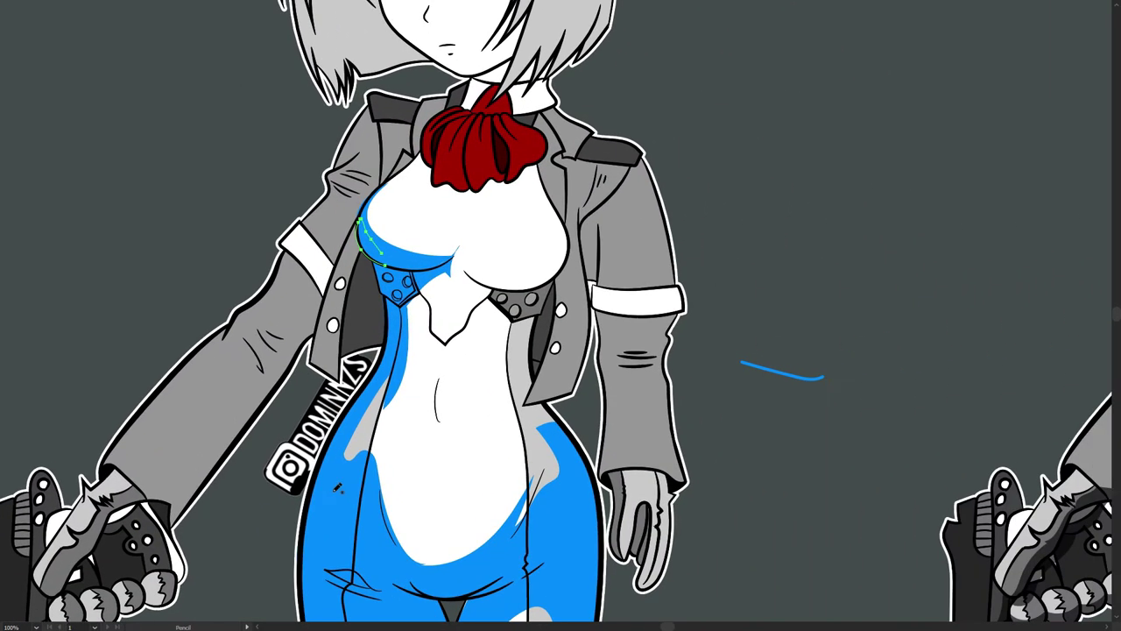
pyautogui.moveTo(566, 479)
pyautogui.mouseDown()
pyautogui.moveTo(552, 433)
pyautogui.moveTo(513, 415)
pyautogui.mouseUp()
pyautogui.moveTo(564, 462)
pyautogui.mouseDown()
pyautogui.moveTo(532, 422)
pyautogui.moveTo(503, 419)
pyautogui.moveTo(512, 403)
pyautogui.moveTo(503, 388)
pyautogui.moveTo(519, 372)
pyautogui.moveTo(515, 313)
pyautogui.moveTo(468, 286)
pyautogui.moveTo(467, 261)
pyautogui.moveTo(504, 281)
pyautogui.moveTo(569, 239)
pyautogui.mouseUp()
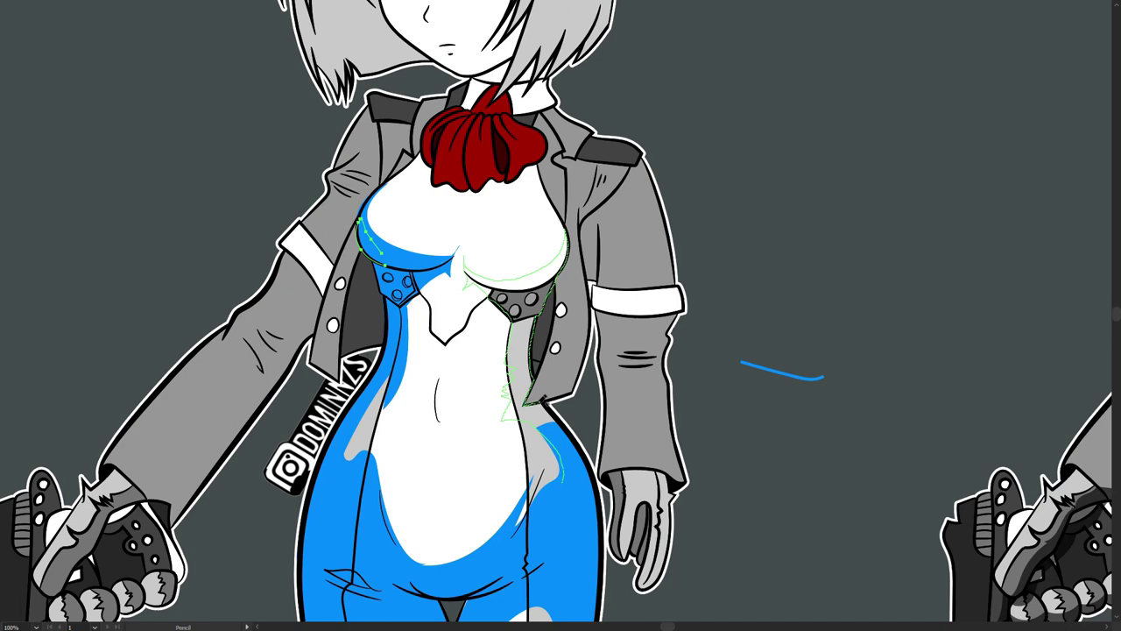
pyautogui.moveTo(545, 396)
pyautogui.mouseDown()
pyautogui.moveTo(581, 473)
pyautogui.moveTo(580, 519)
pyautogui.mouseUp()
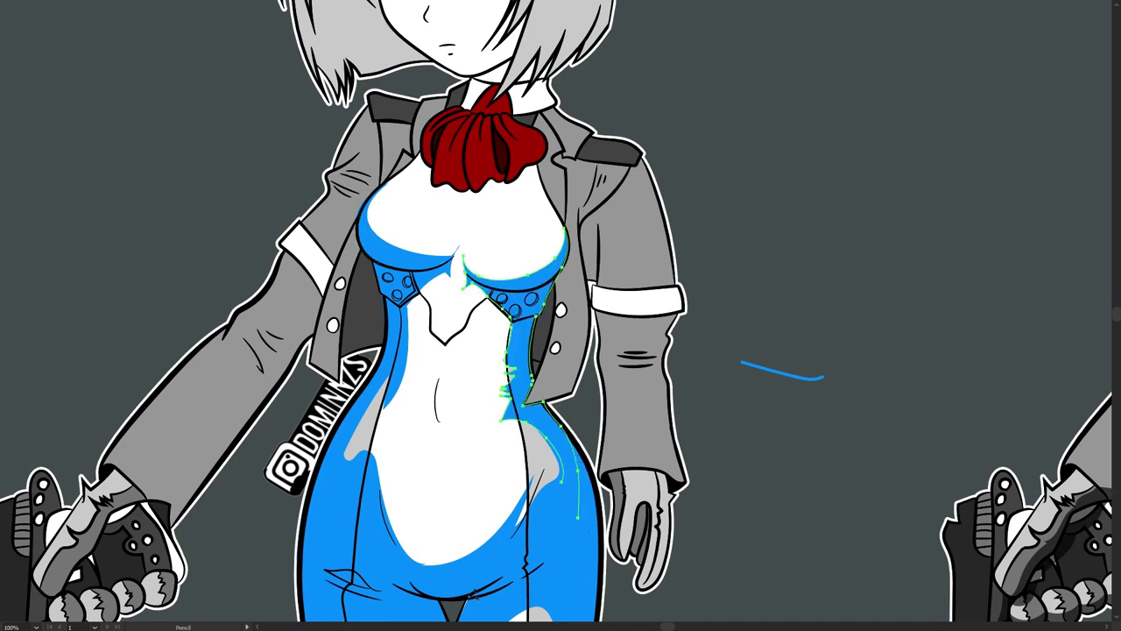
pyautogui.keyDown('ctrl'); pyautogui.click(765, 473); pyautogui.keyUp('ctrl')
pyautogui.hotkey('ctrl', '-')
pyautogui.hotkey('ctrl', '-')
pyautogui.hotkey('ctrl', '-')
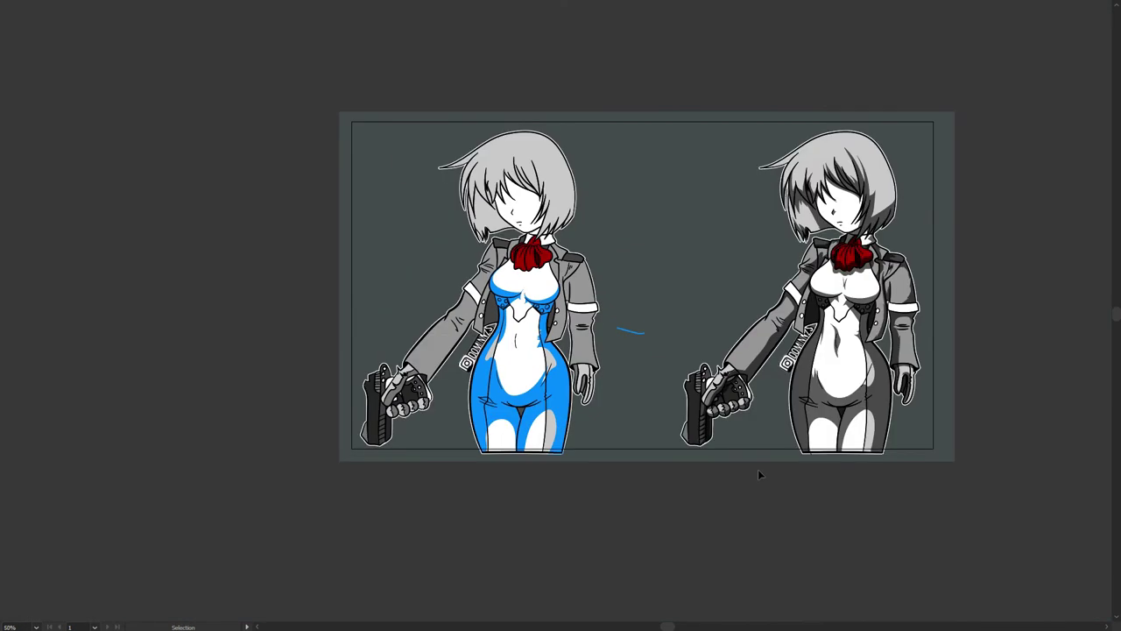
# Step: Delete the sun sketch beside the flat-coloured figure's head
pyautogui.moveTo(753, 417); pyautogui.dragTo(655, 424)
pyautogui.moveTo(547, 371); pyautogui.dragTo(494, 342)
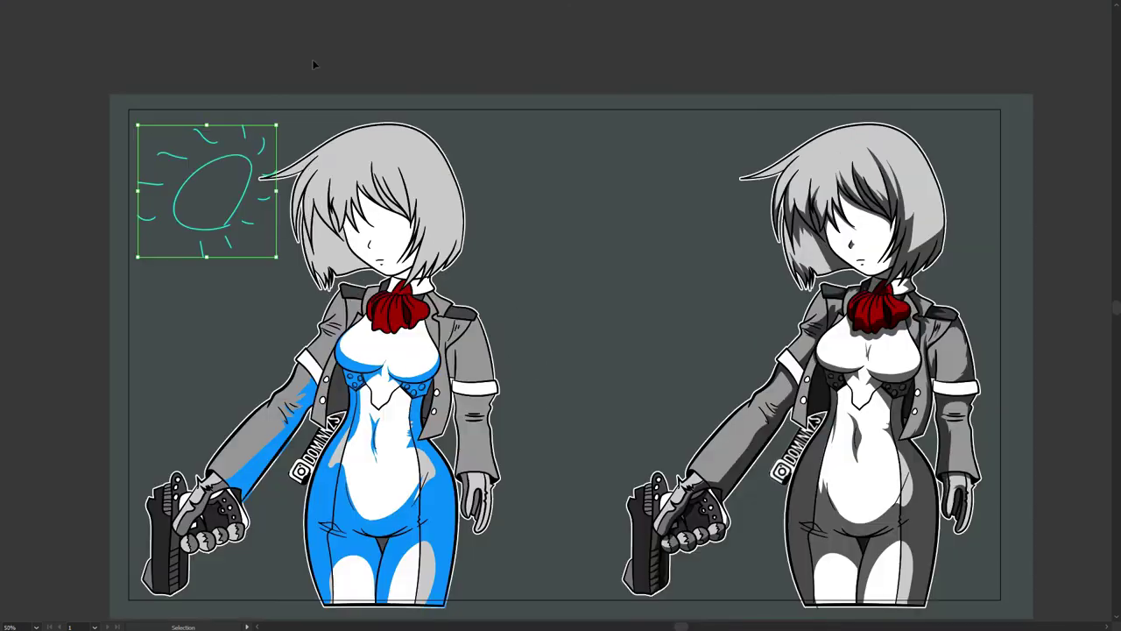
pyautogui.press('Delete')
# Step: Select all the blue shadow shapes, show the interface again and check which layer holds them in the layer list
pyautogui.moveTo(546, 534); pyautogui.dragTo(549, 339)
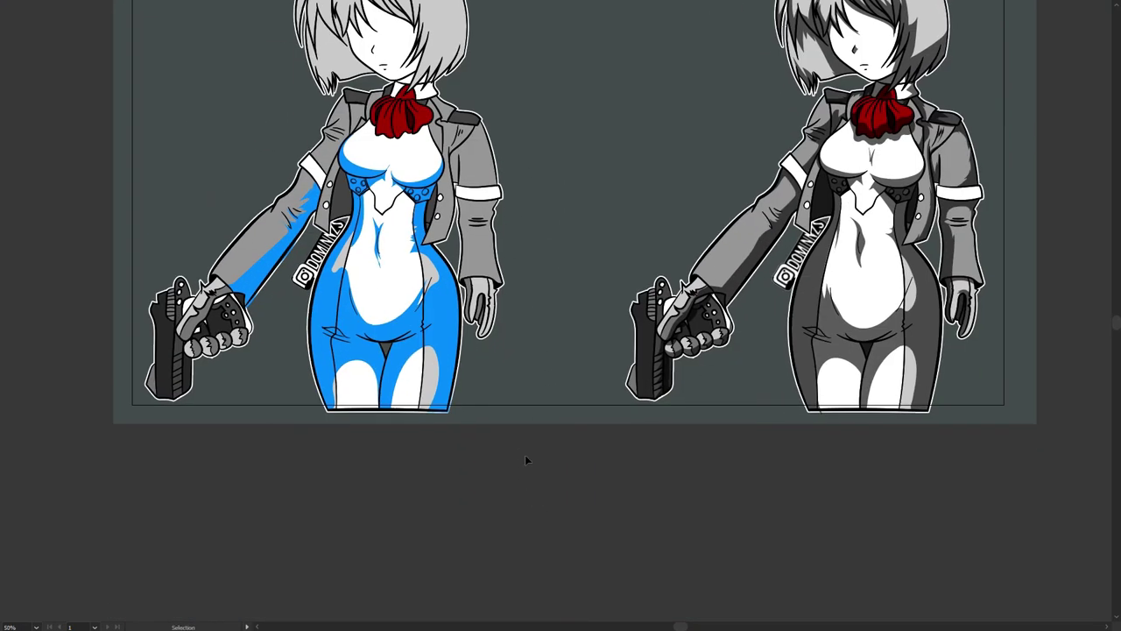
pyautogui.moveTo(541, 268); pyautogui.dragTo(565, 338)
pyautogui.hotkey('ctrl', 'a')
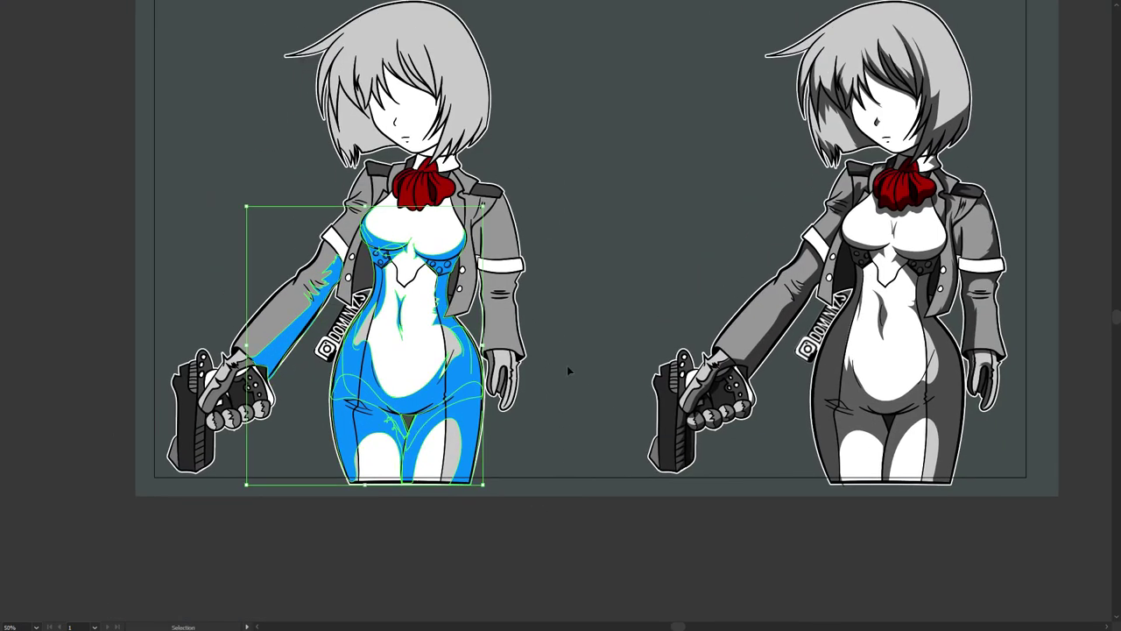
pyautogui.press('f')
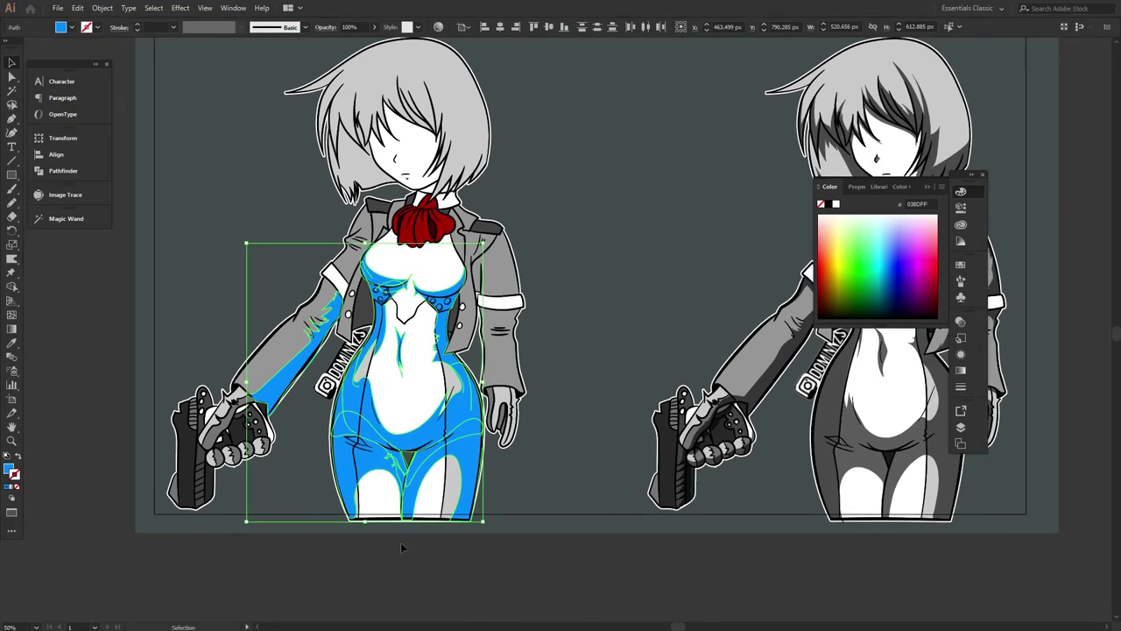
pyautogui.click(962, 427)
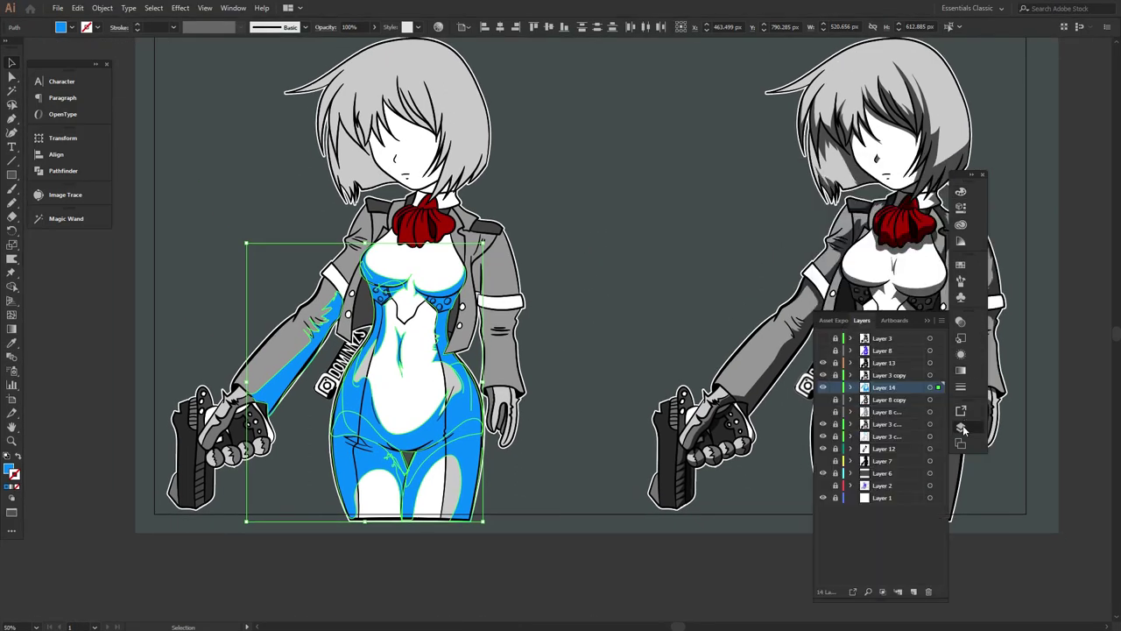
pyautogui.click(961, 426)
pyautogui.moveTo(500, 297); pyautogui.dragTo(553, 279)
pyautogui.moveTo(611, 169); pyautogui.dragTo(620, 238)
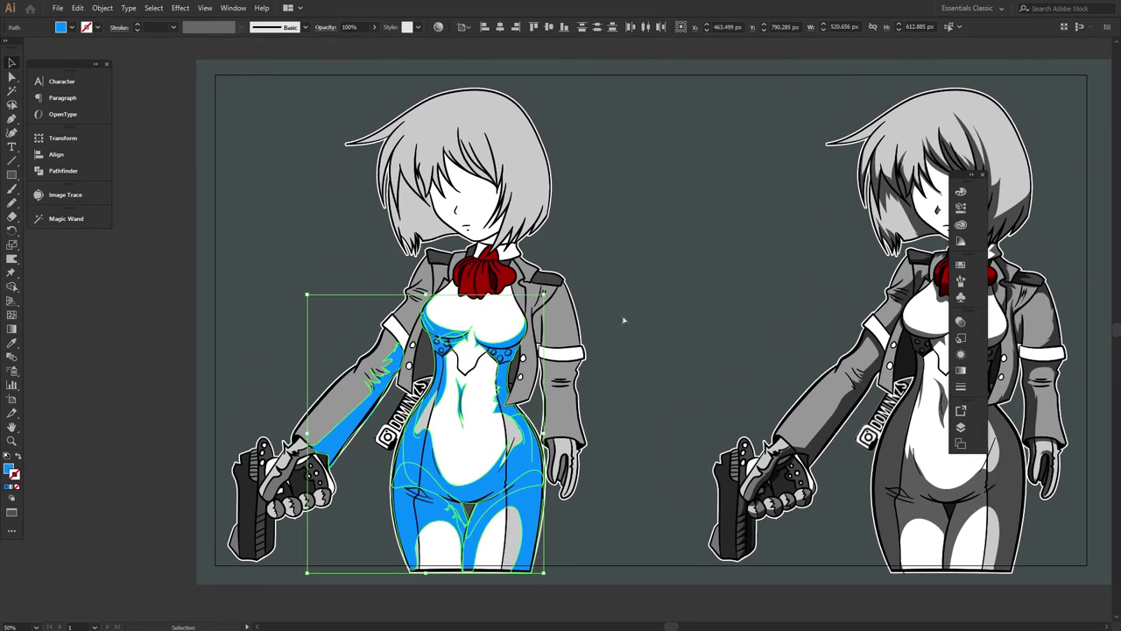
# Step: Combine all the selected blue shadow shapes on the flat-coloured figure with the Pathfinder Merge operation and deselect the result
pyautogui.hotkey('ctrl', '+')
pyautogui.moveTo(754, 189); pyautogui.dragTo(572, 277)
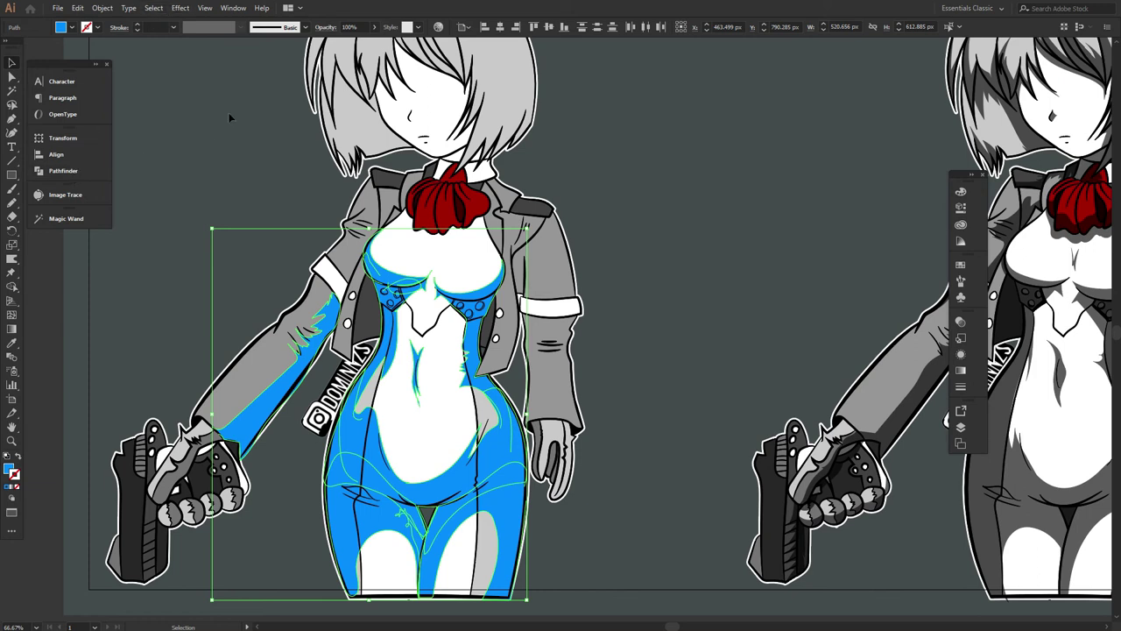
pyautogui.click(235, 8)
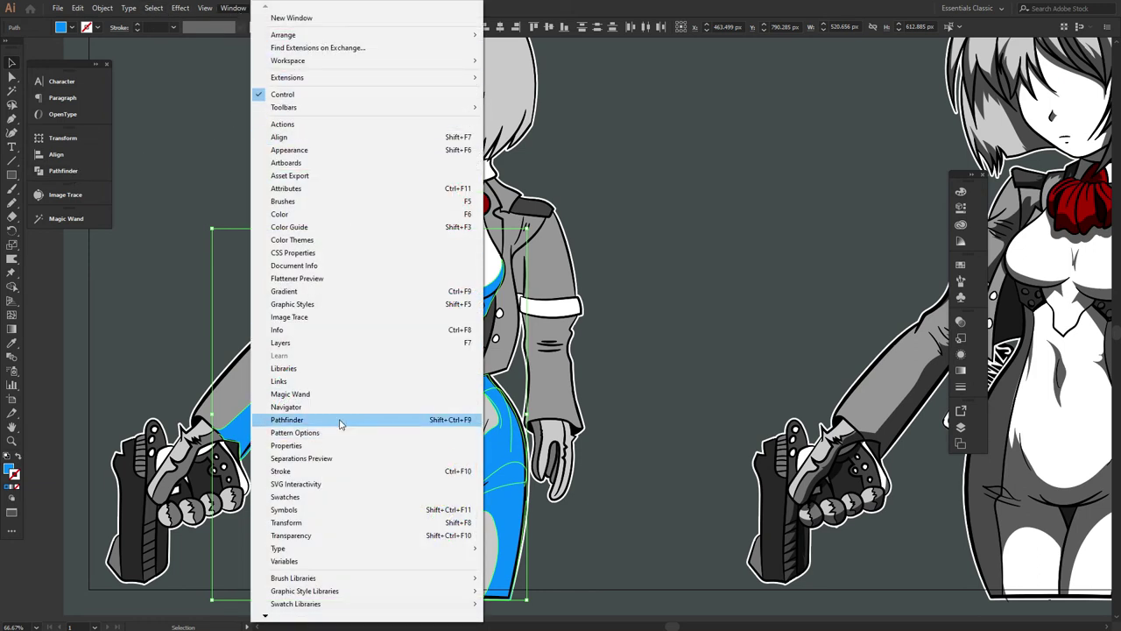
pyautogui.click(85, 172)
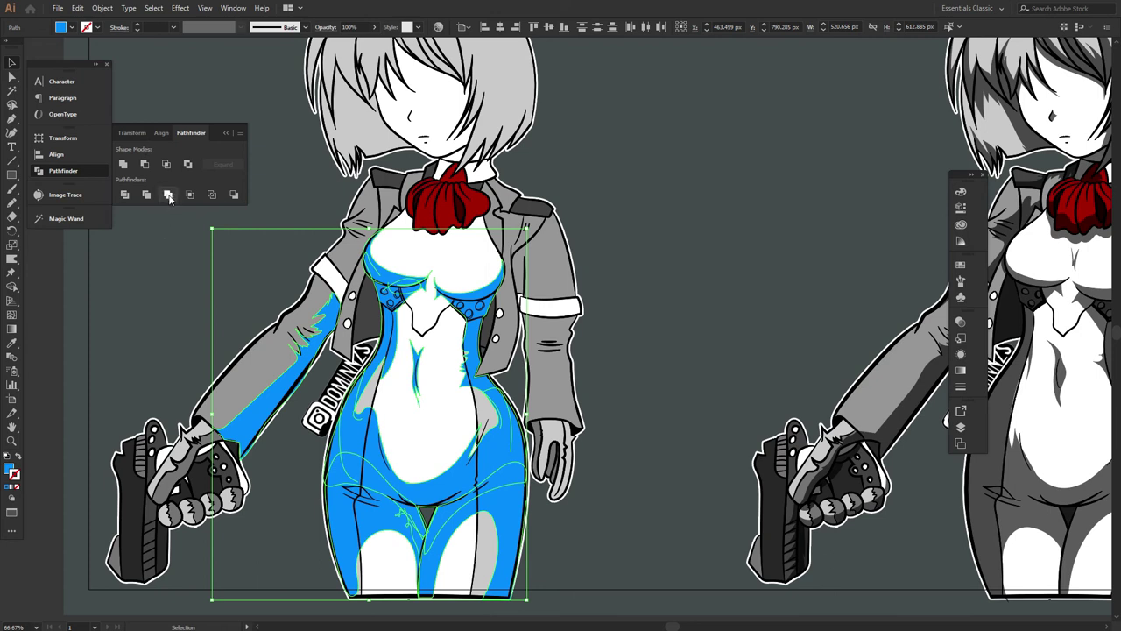
pyautogui.click(91, 171)
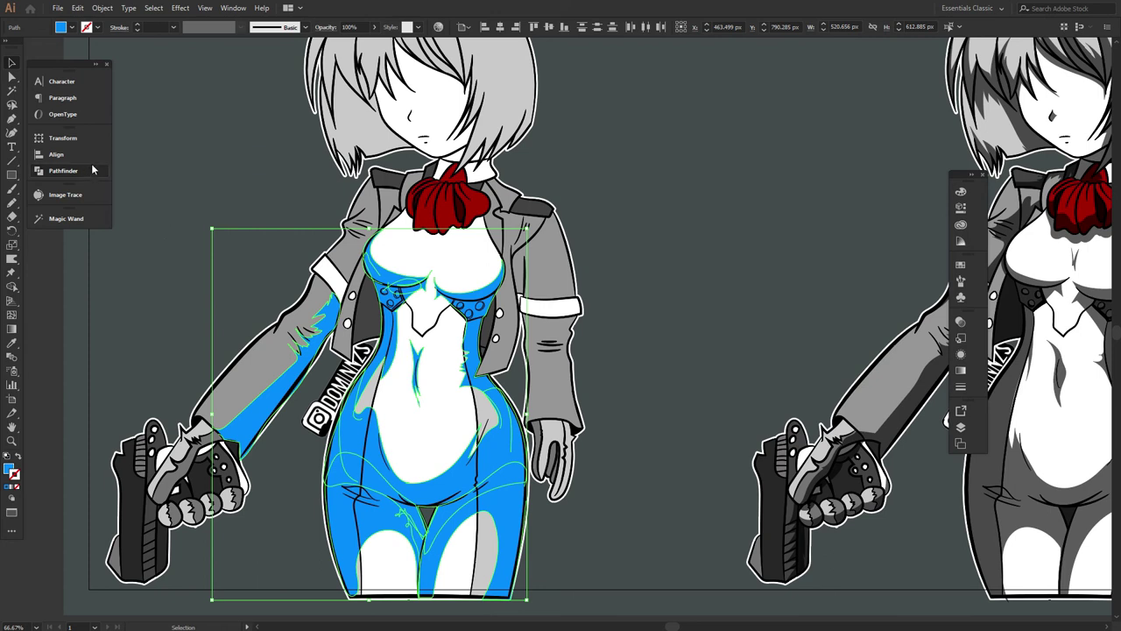
pyautogui.click(103, 8)
pyautogui.click(87, 172)
pyautogui.click(178, 193)
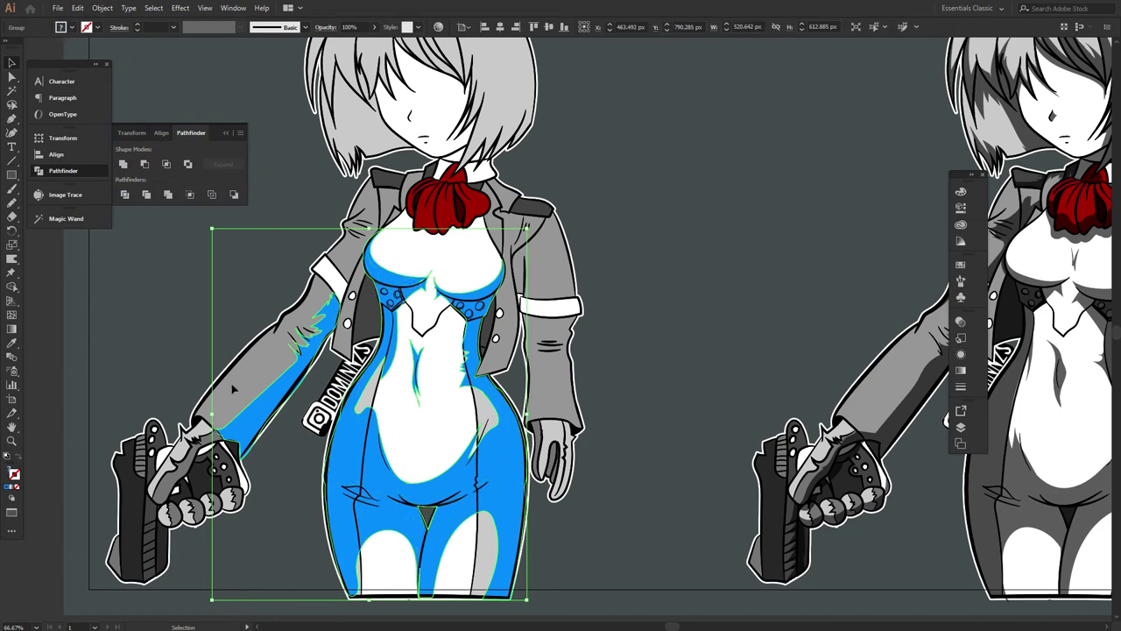
pyautogui.click(162, 407)
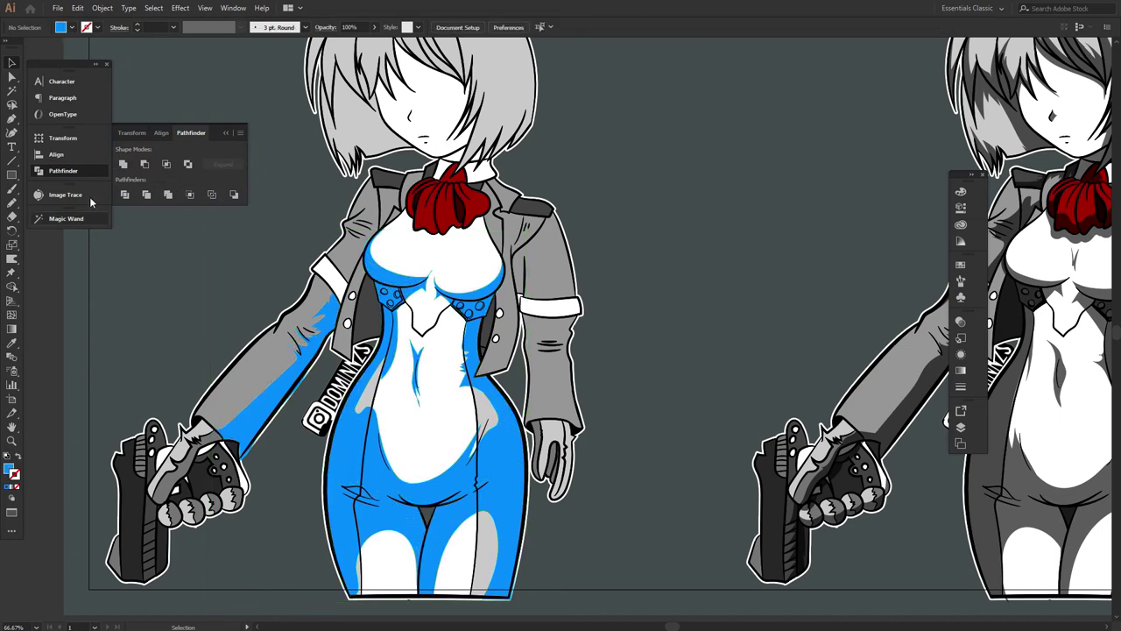
# Step: Set the current fill colour to black, hex 000000, with no artwork selected
pyautogui.click(89, 171)
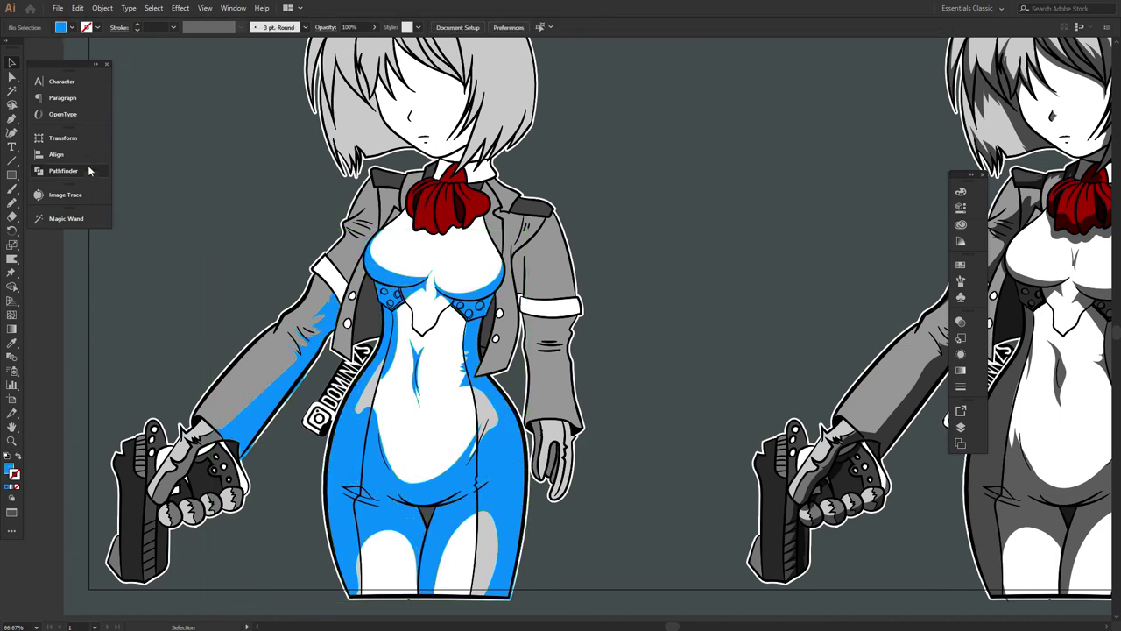
pyautogui.click(9, 470)
pyautogui.doubleClick(9, 469)
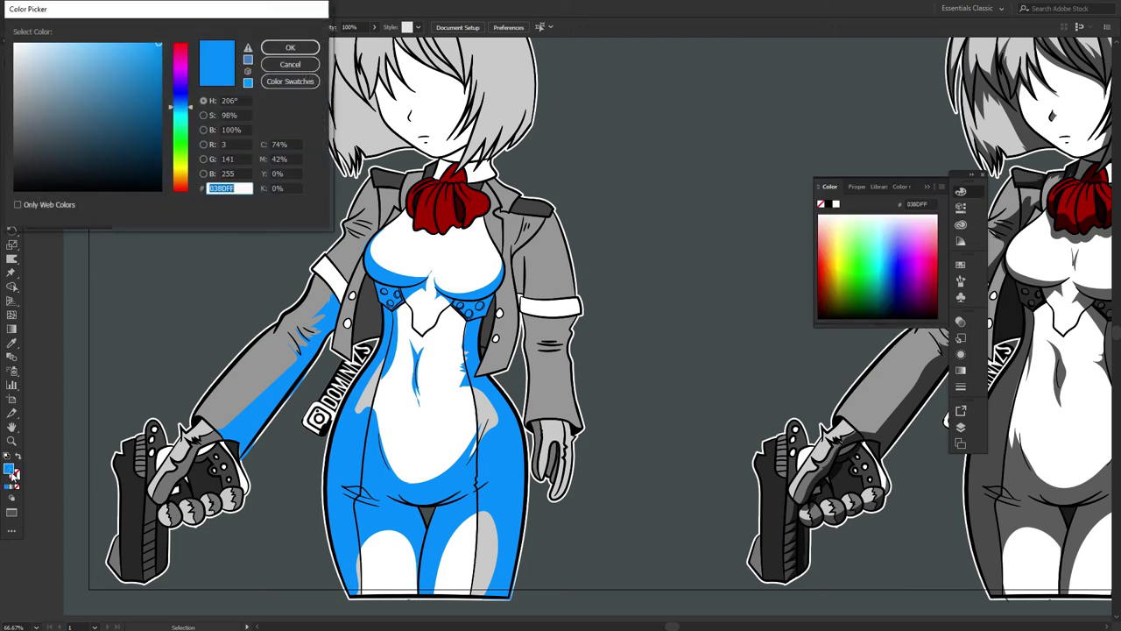
pyautogui.write('000000')
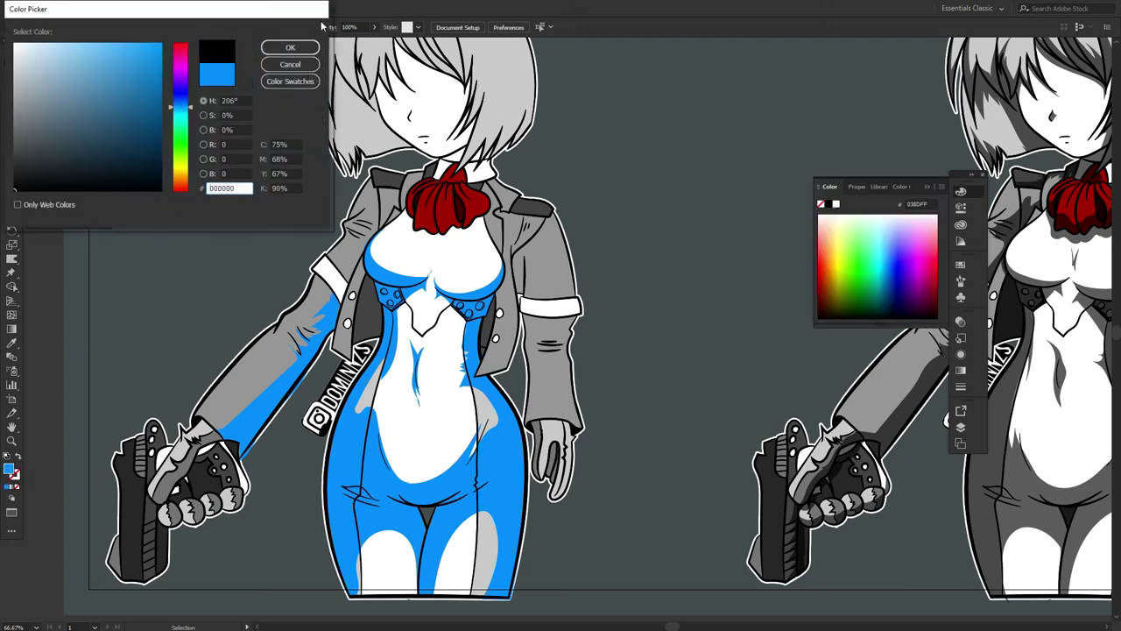
pyautogui.click(290, 47)
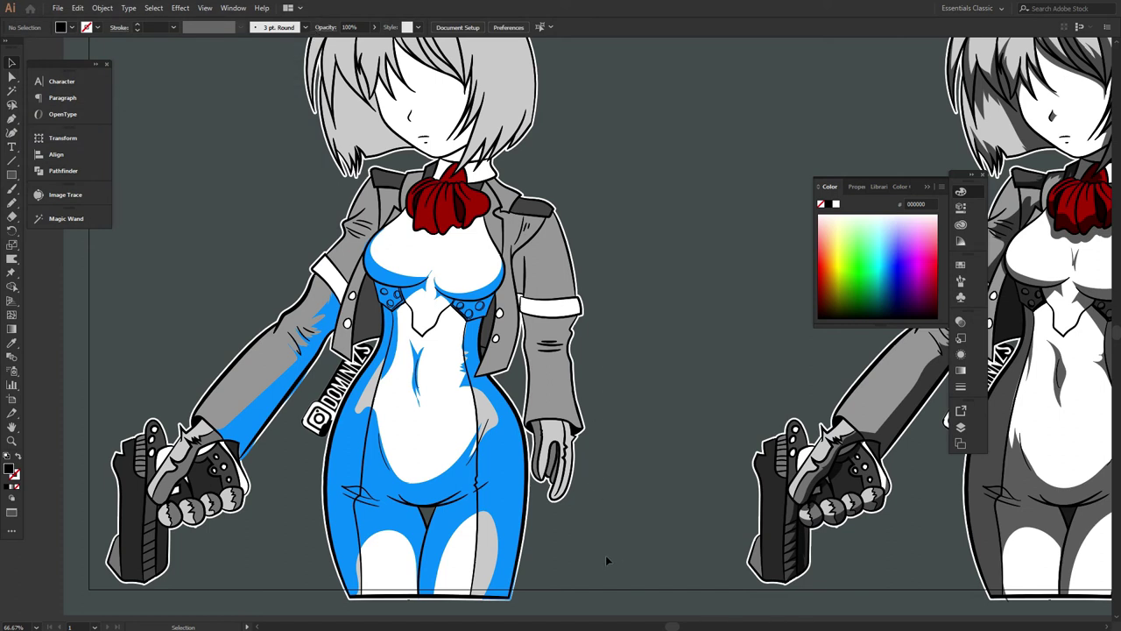
# Step: Bring back the selection of the merged shadow group, fill it with the black colour and deselect it
pyautogui.hotkey('ctrl', 'z')
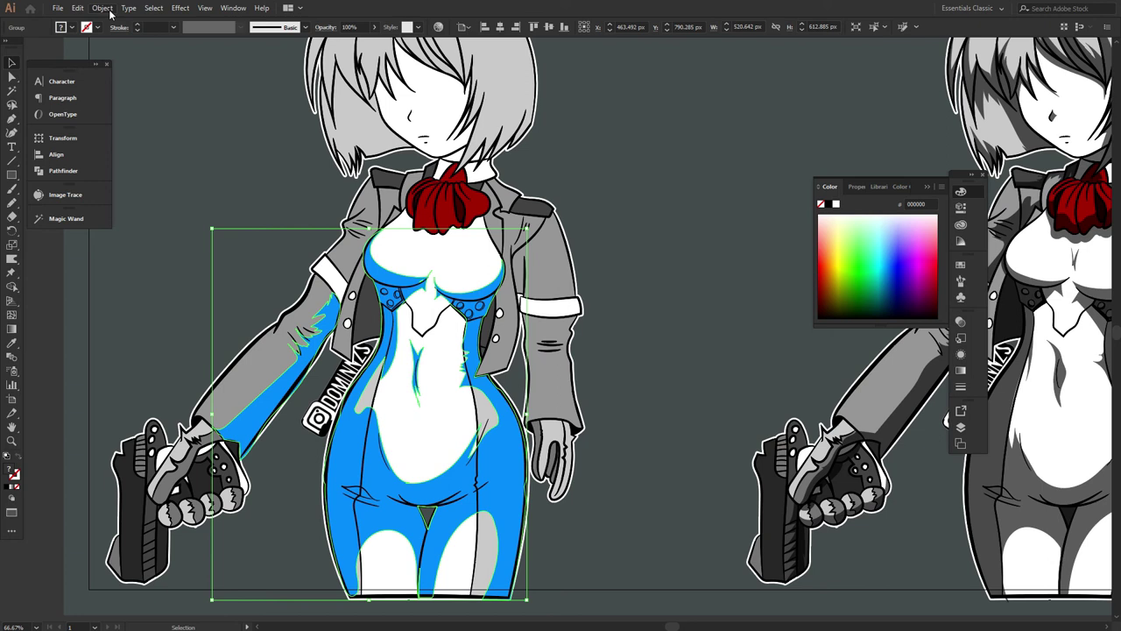
pyautogui.click(105, 8)
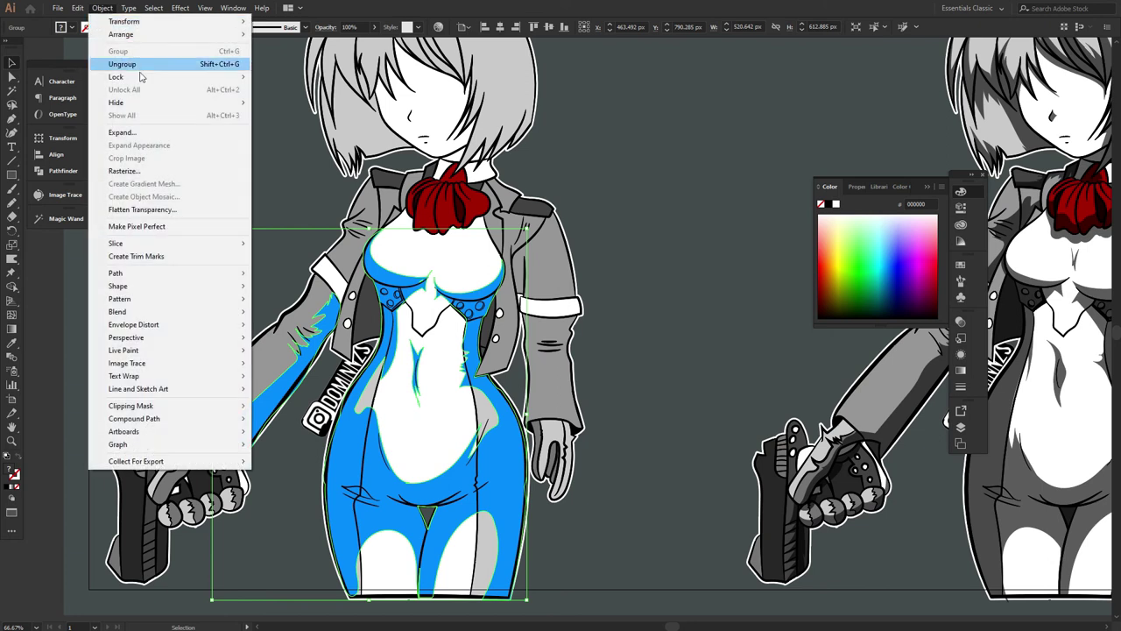
pyautogui.click(166, 136)
pyautogui.click(95, 177)
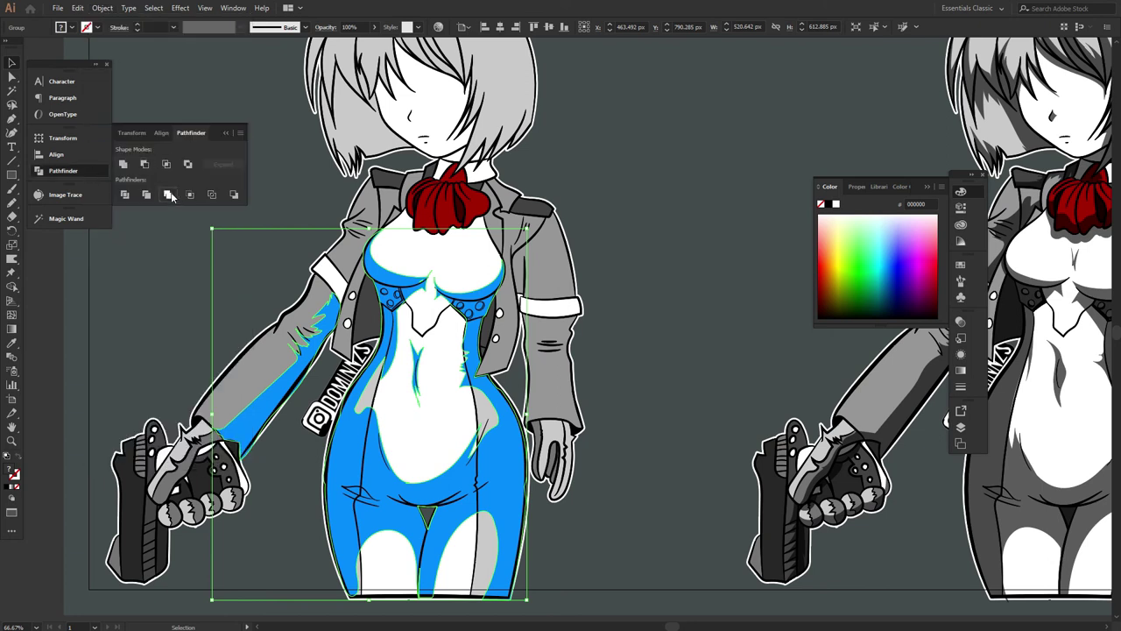
pyautogui.click(12, 487)
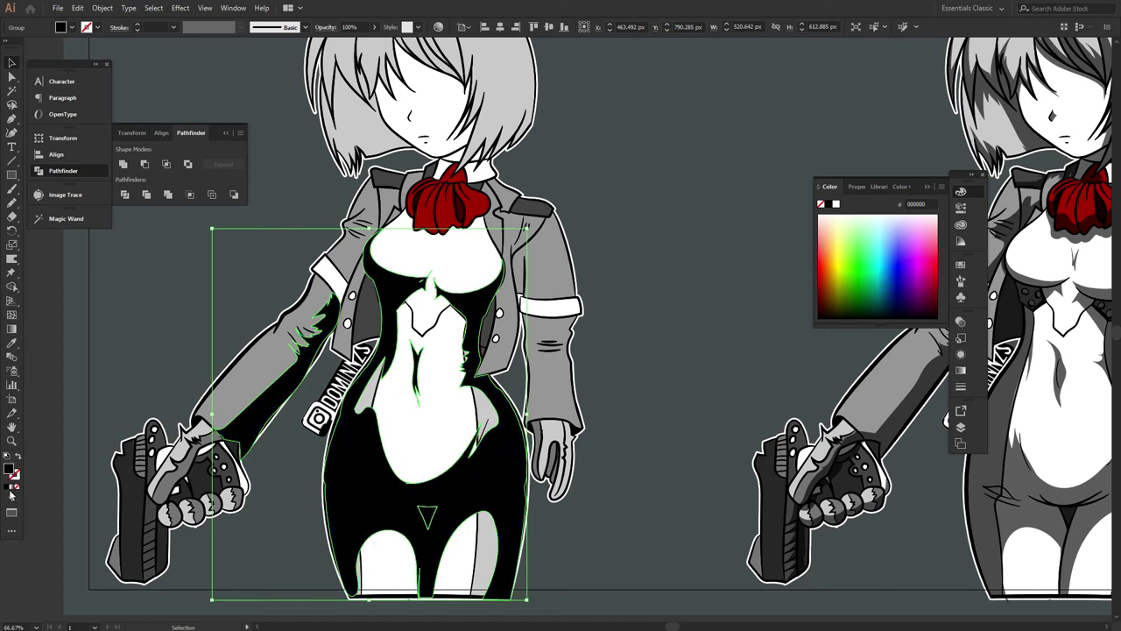
pyautogui.scroll(-3, 637, 523)
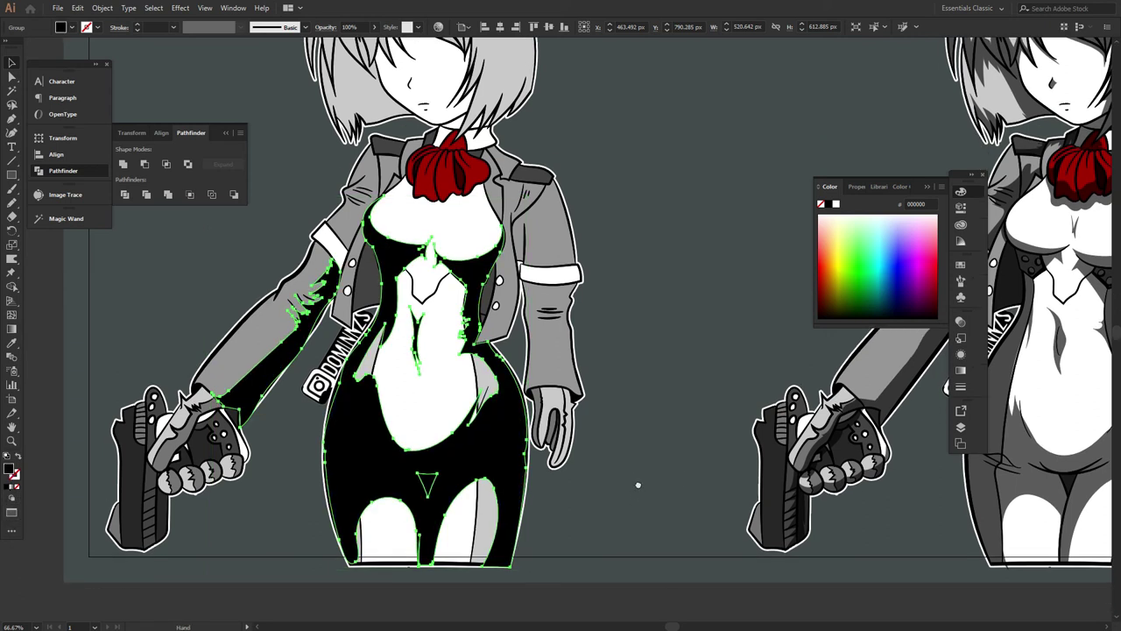
pyautogui.click(621, 469)
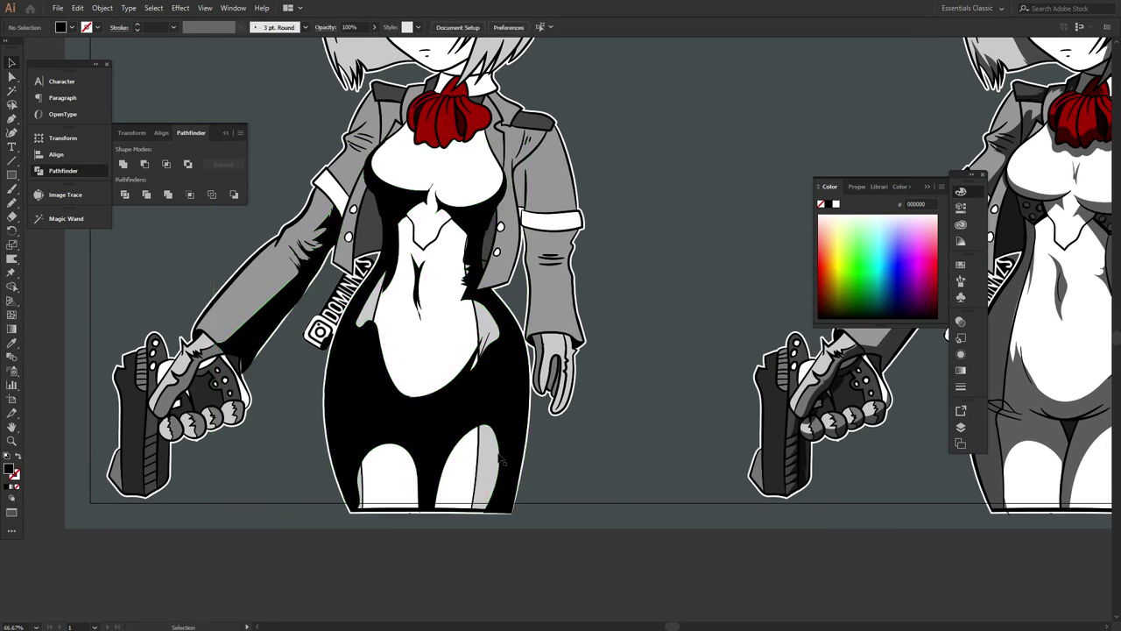
# Step: Delete the small triangular piece of black shadow between the figure's thighs with the Direct Selection tool
pyautogui.scroll(3, 460, 409)
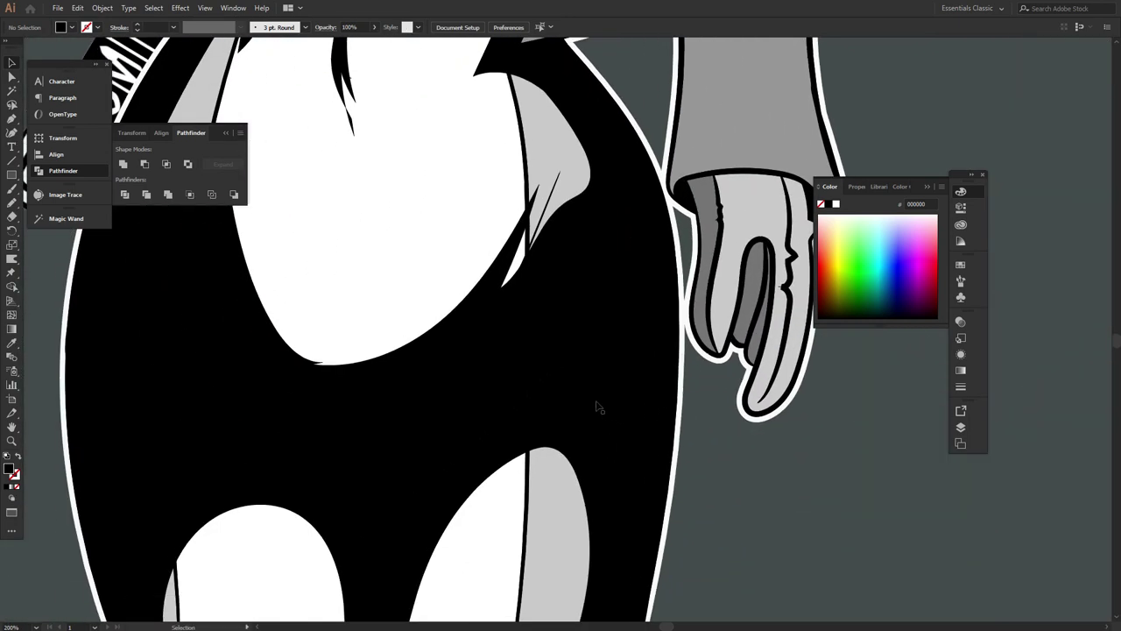
pyautogui.press('a')
pyautogui.click(375, 450)
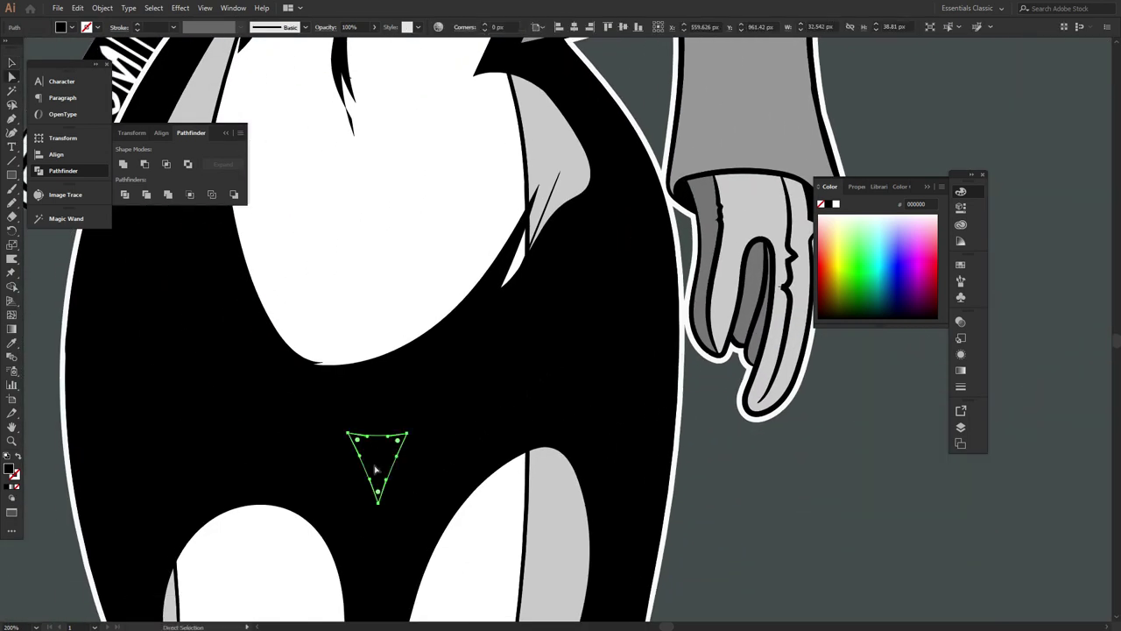
pyautogui.press('Delete')
pyautogui.hotkey('ctrl', '-')
pyautogui.hotkey('ctrl', '-')
pyautogui.hotkey('ctrl', '-')
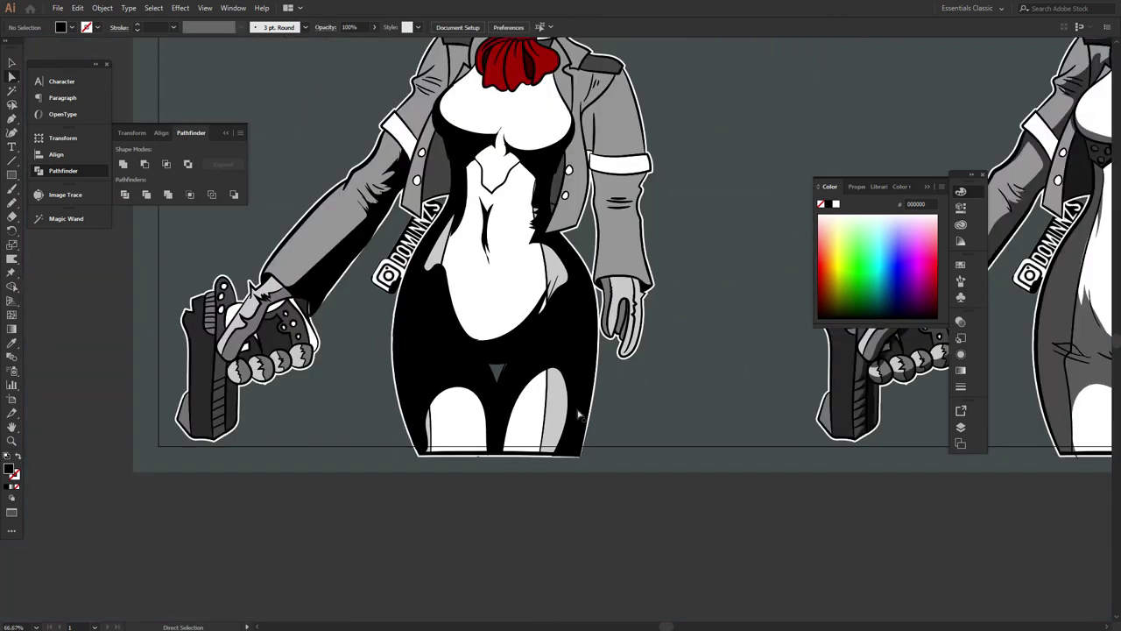
# Step: Select the merged black shadow group on the figure, reduce its opacity to about 67% and deselect it
pyautogui.press('space')
pyautogui.moveTo(674, 396); pyautogui.dragTo(620, 479)
pyautogui.press('v')
pyautogui.click(514, 469)
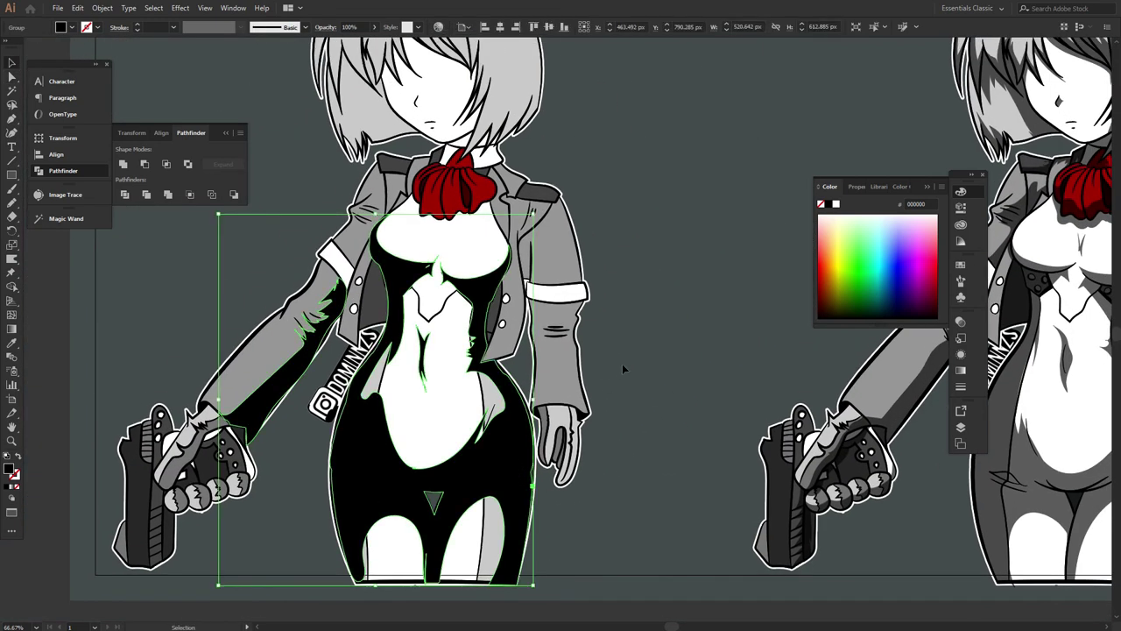
pyautogui.click(662, 461)
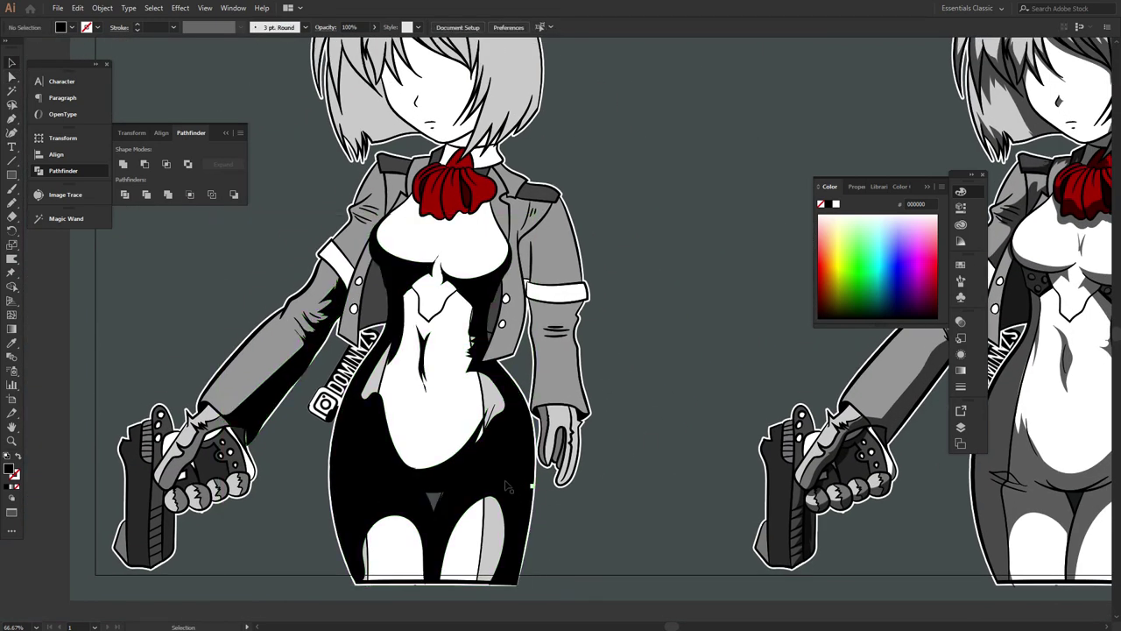
pyautogui.click(510, 485)
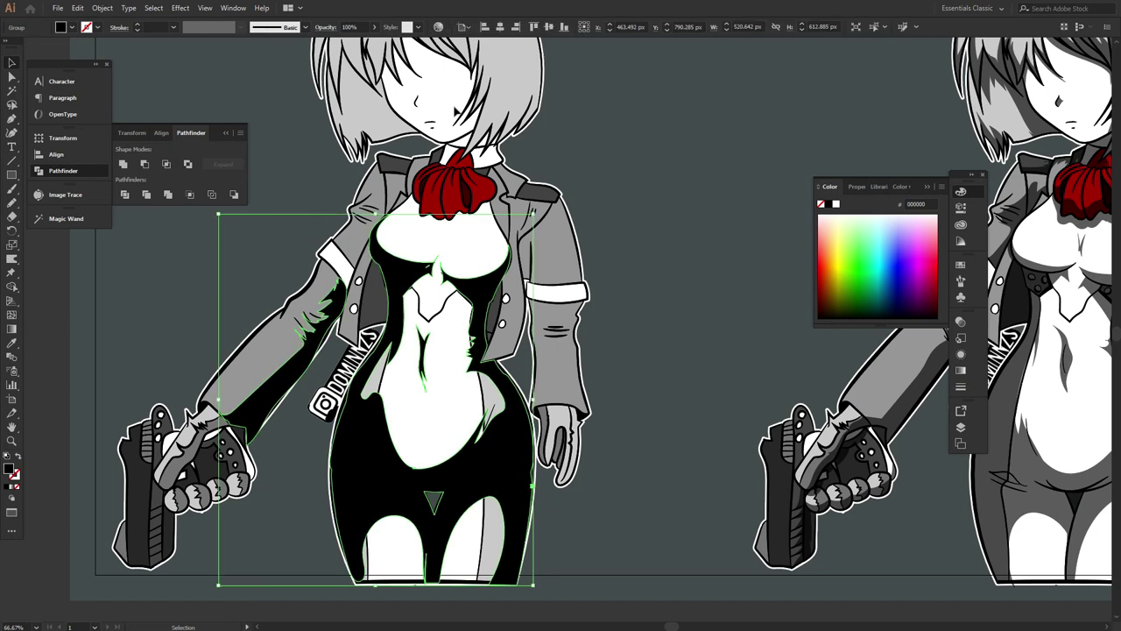
pyautogui.click(375, 27)
pyautogui.moveTo(369, 44)
pyautogui.mouseDown()
pyautogui.moveTo(347, 46)
pyautogui.moveTo(366, 44)
pyautogui.mouseUp()
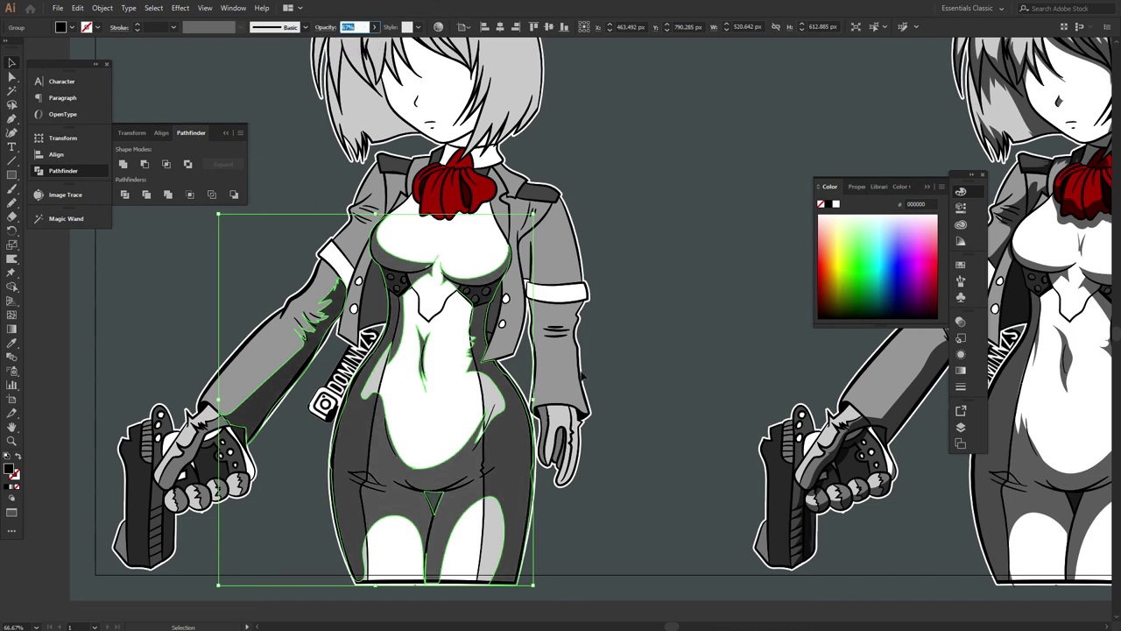
pyautogui.click(667, 504)
# Step: Compare the semi-transparent shadows with the finished shaded figure, and examine the shading on the arm, torso and hips up close
pyautogui.moveTo(710, 495); pyautogui.dragTo(593, 521)
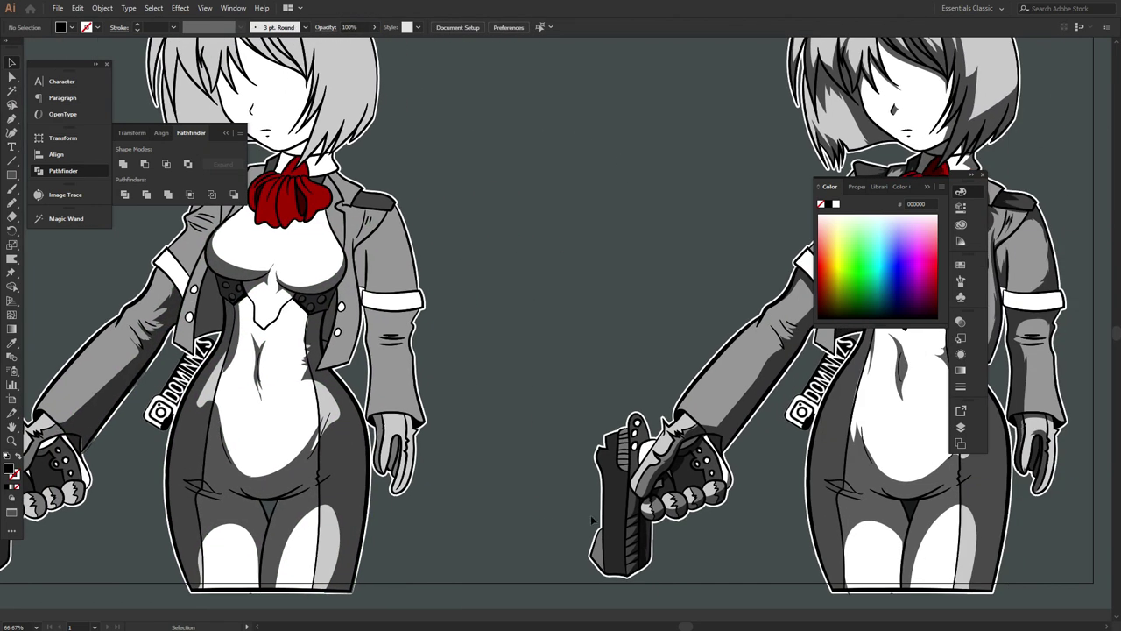
pyautogui.hotkey('ctrl', '-')
pyautogui.moveTo(675, 485)
pyautogui.mouseDown()
pyautogui.moveTo(716, 521)
pyautogui.moveTo(693, 494)
pyautogui.mouseUp()
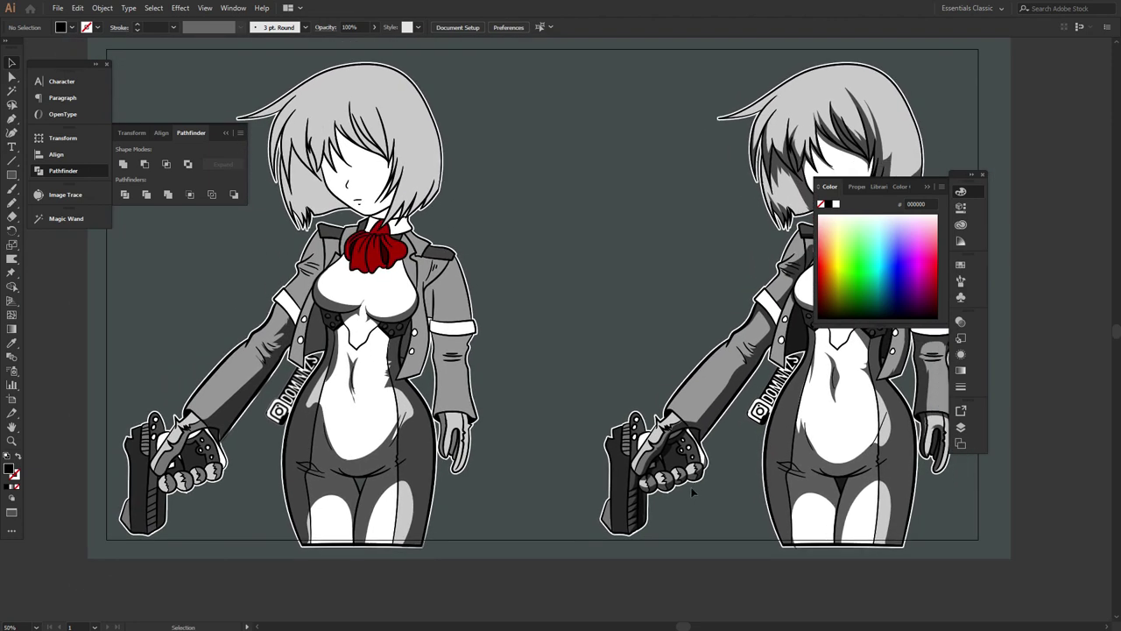
pyautogui.hotkey('ctrl', '-')
pyautogui.moveTo(713, 456); pyautogui.dragTo(700, 512)
pyautogui.moveTo(531, 478); pyautogui.dragTo(566, 448)
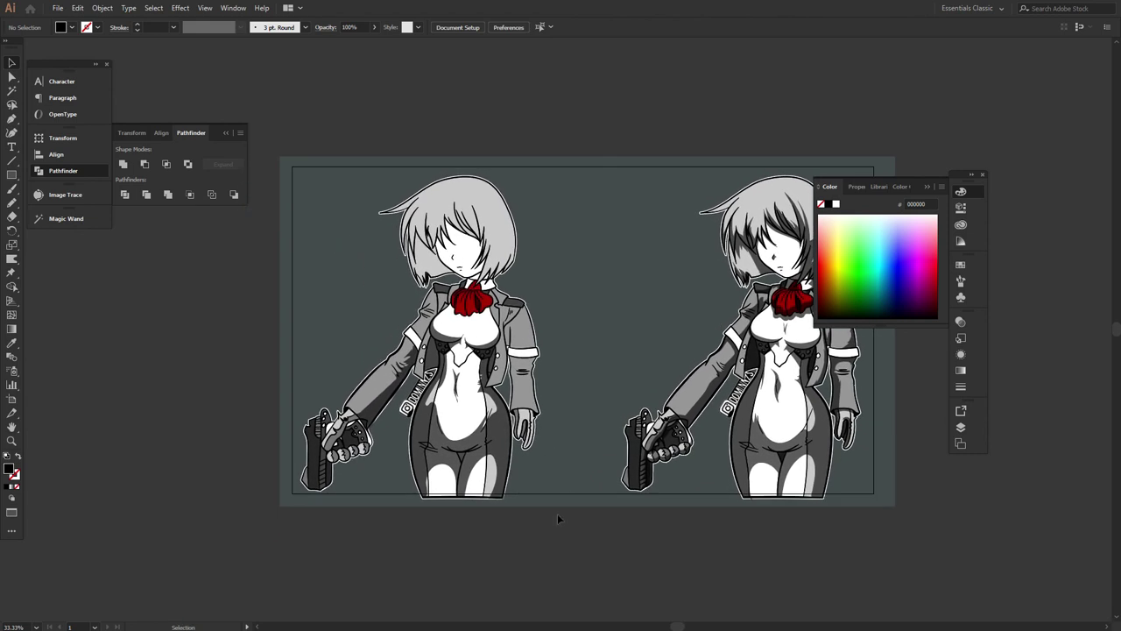
pyautogui.hotkey('ctrl', '+')
pyautogui.hotkey('ctrl', '+')
pyautogui.moveTo(517, 513); pyautogui.dragTo(614, 356)
pyautogui.scroll(1, 552, 329)
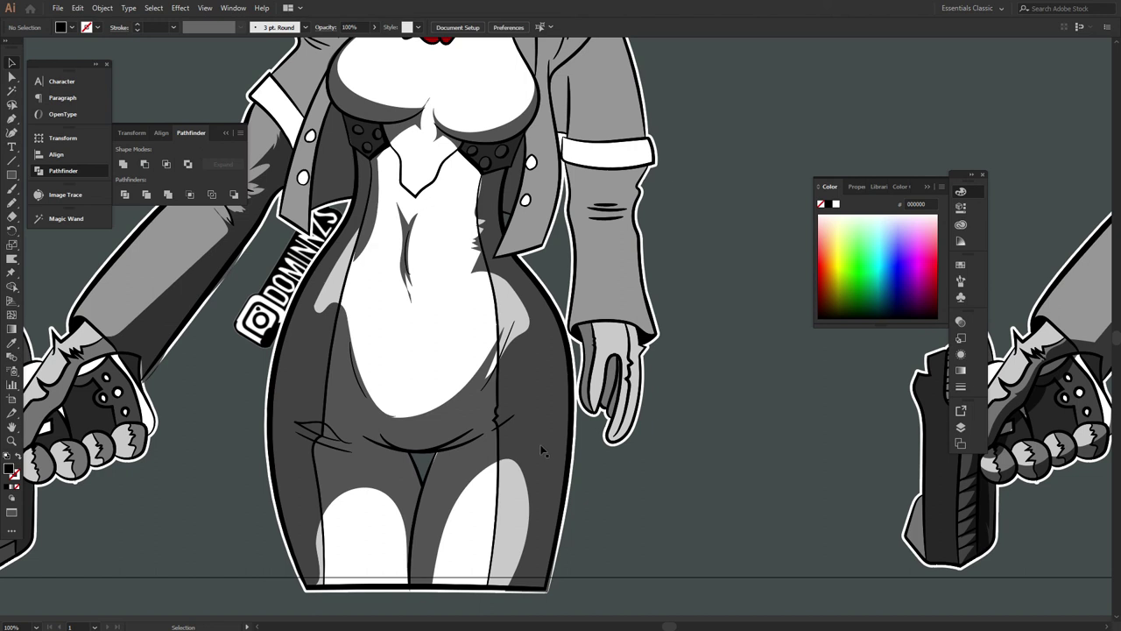
pyautogui.scroll(-2, 631, 438)
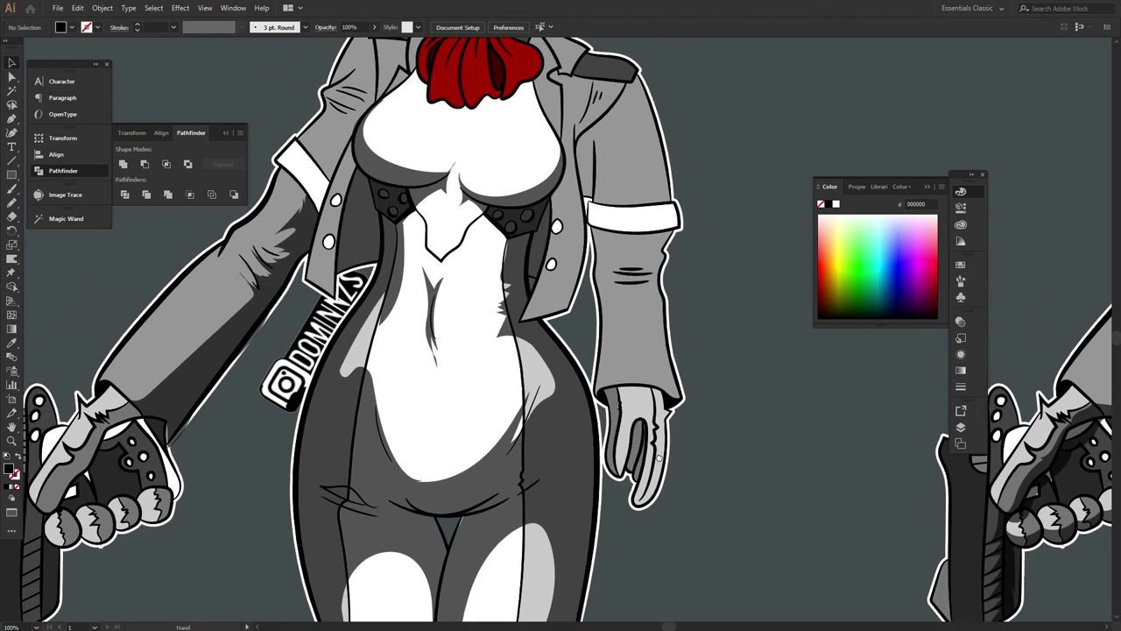